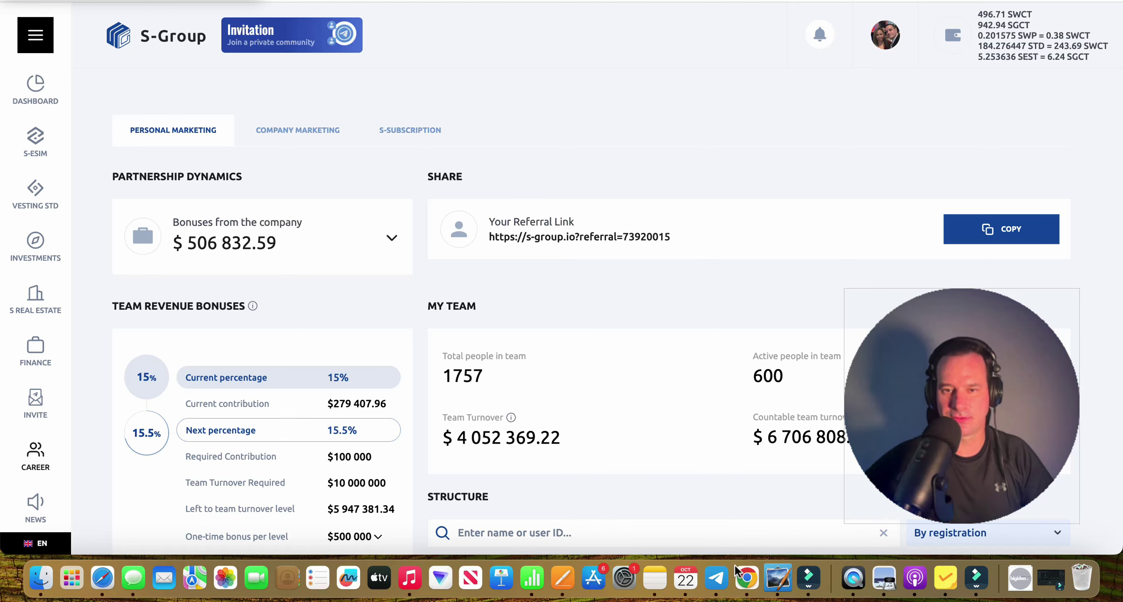
Step: Bring up Telegram Lite and open the S-group English Updates chat, fully in view
click(716, 578)
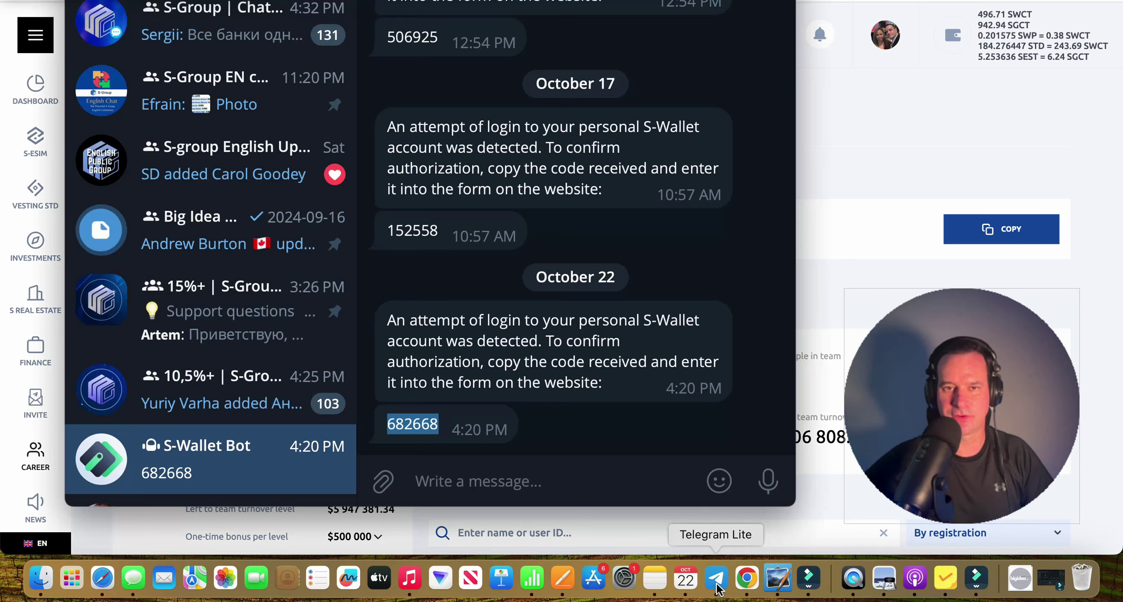
click(198, 169)
scroll(552, 252, up, 5)
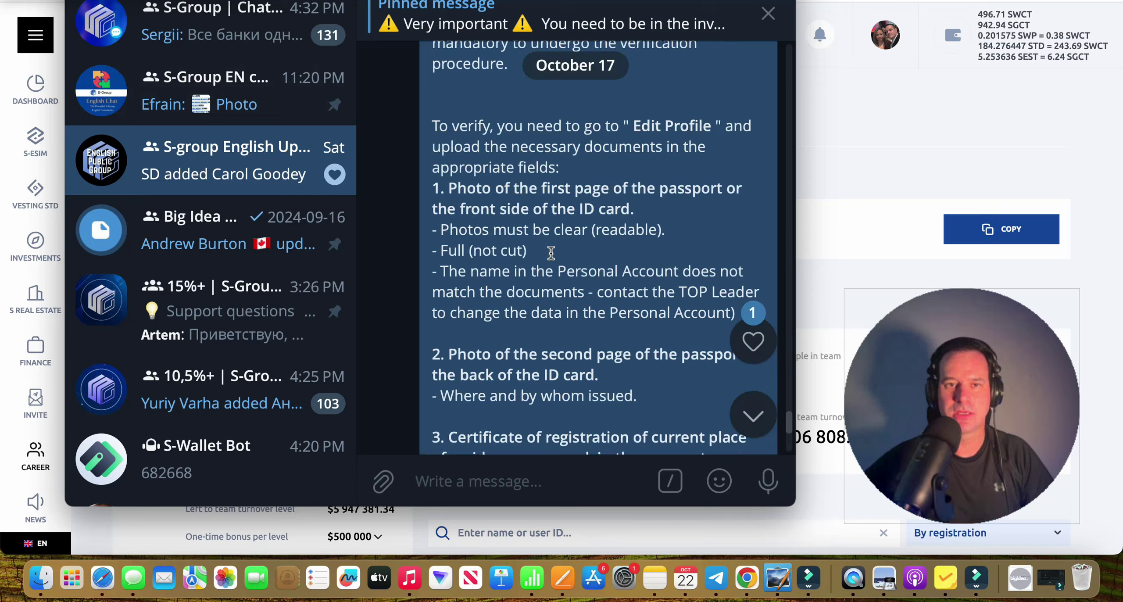
scroll(551, 258, down, 10)
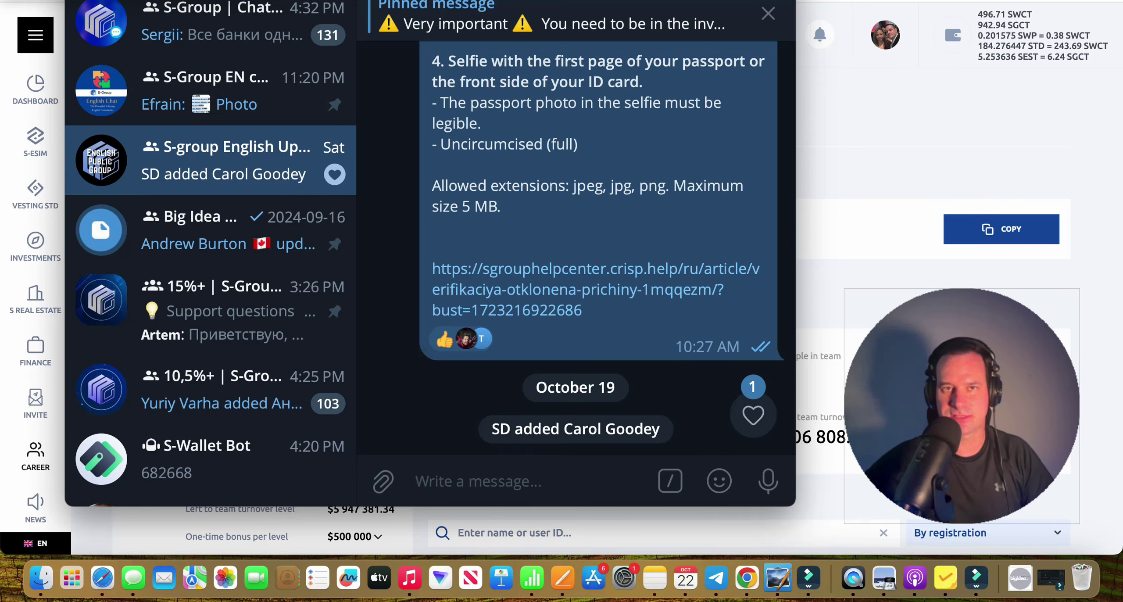
drag(520, 0, 546, 19)
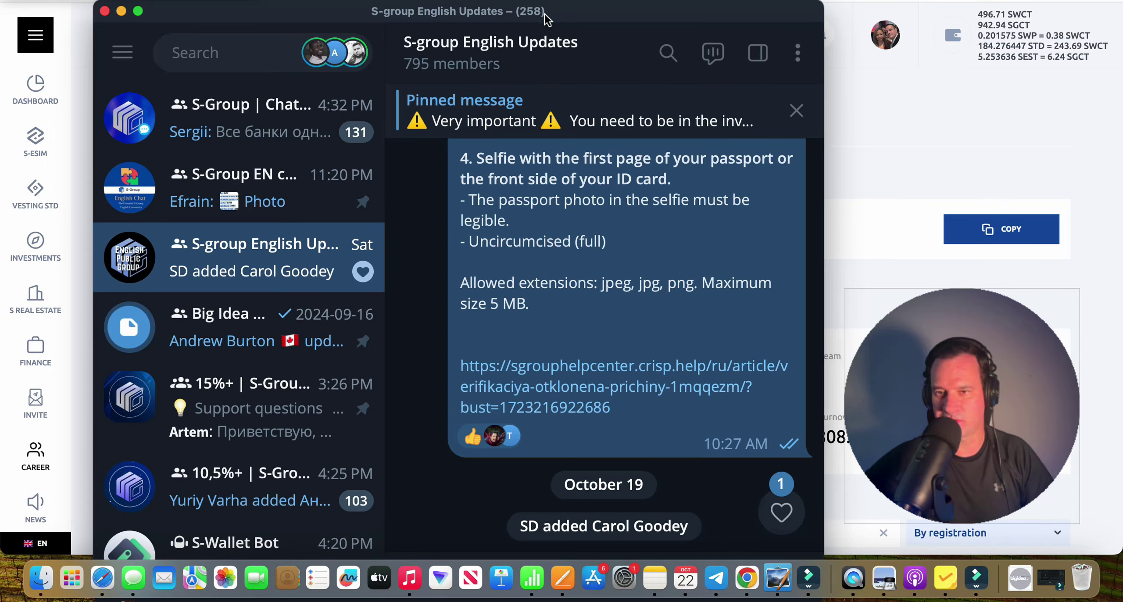
scroll(588, 281, up, 5)
scroll(591, 283, down, 5)
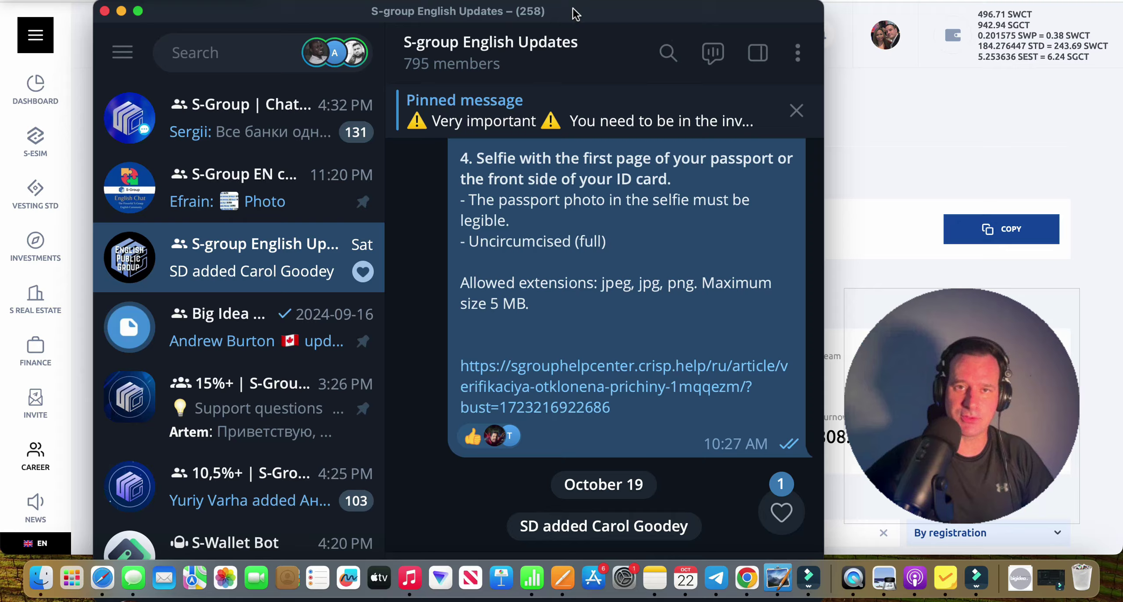
mouse_move(573, 2)
mouse_down()
mouse_move(579, 35)
mouse_move(574, 20)
mouse_up()
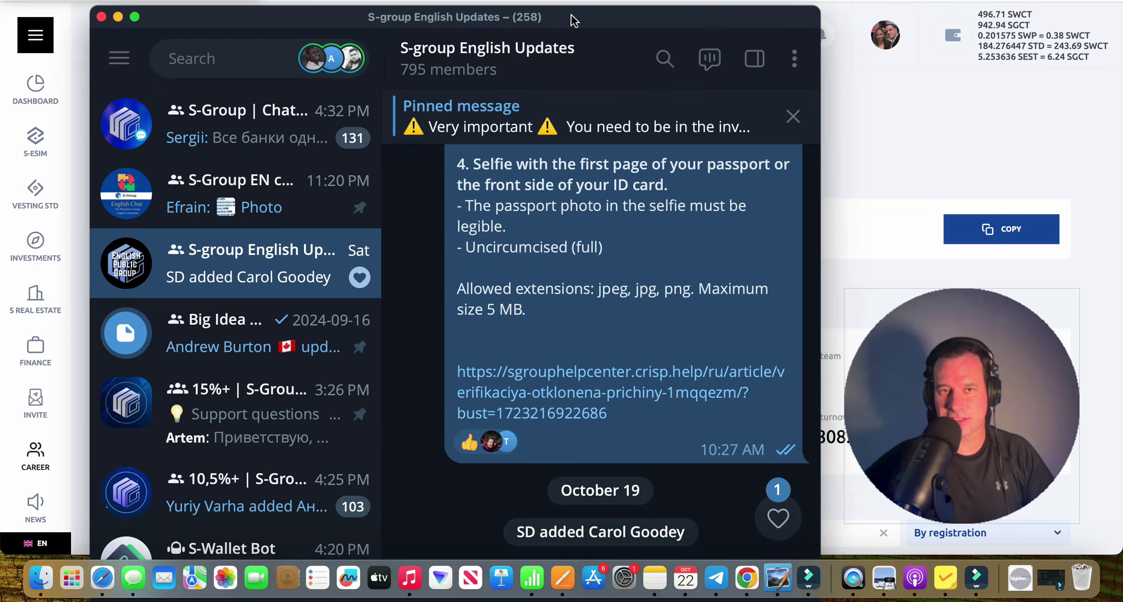
Step: Show the group's 795-member list with owner and admin roles and scroll through it
click(465, 70)
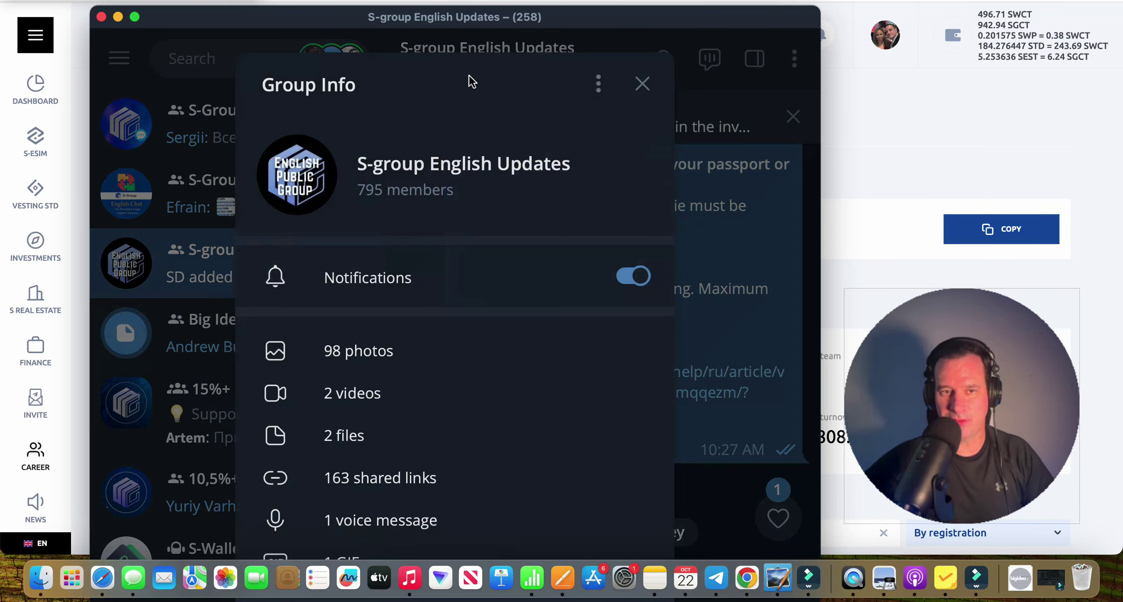
click(407, 189)
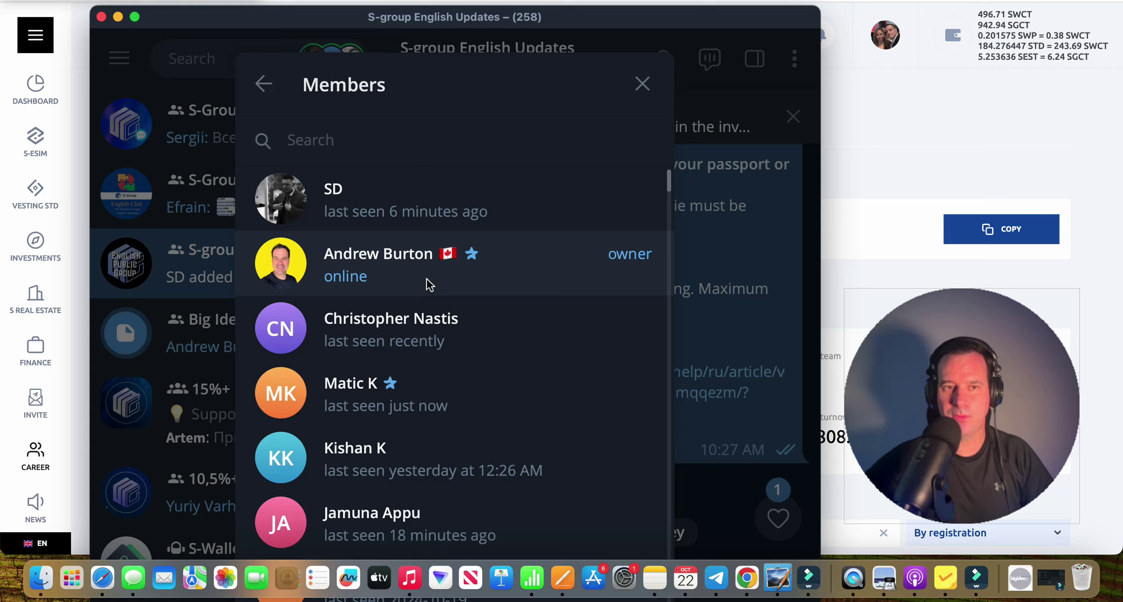
scroll(426, 279, down, 1)
scroll(426, 279, down, 10)
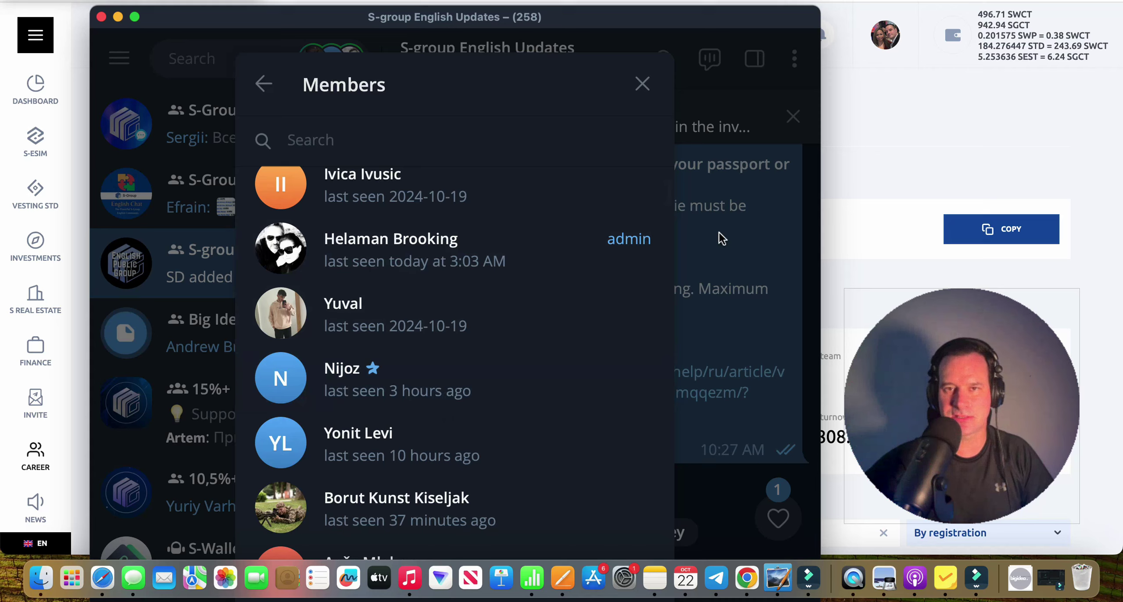
Step: Close the members list and scroll back through the S-group English Updates chat history
click(641, 86)
scroll(599, 382, up, 15)
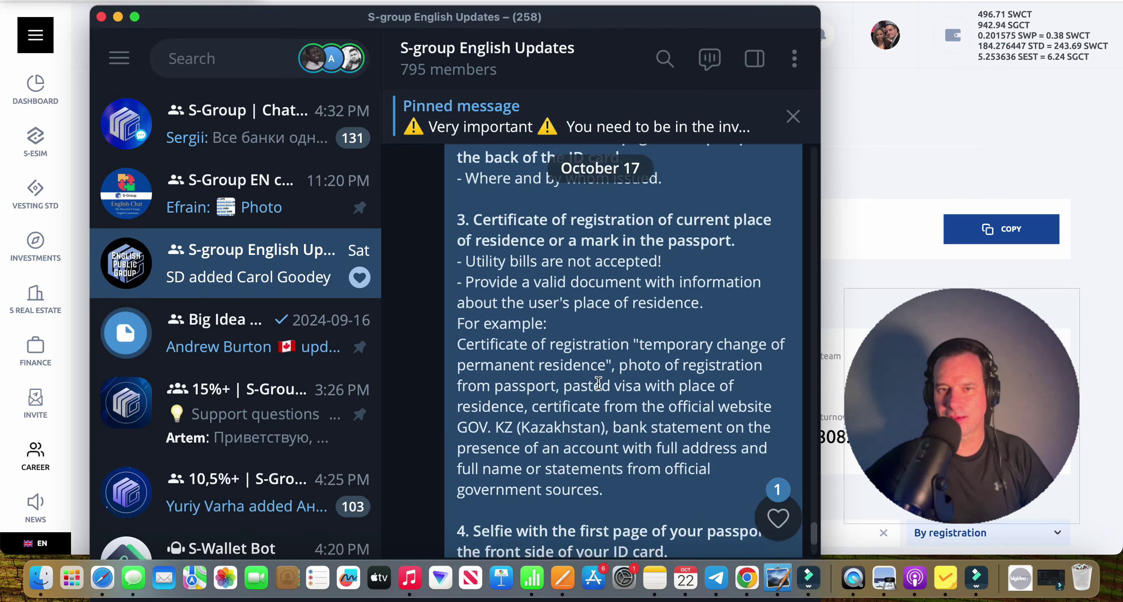
scroll(599, 381, up, 15)
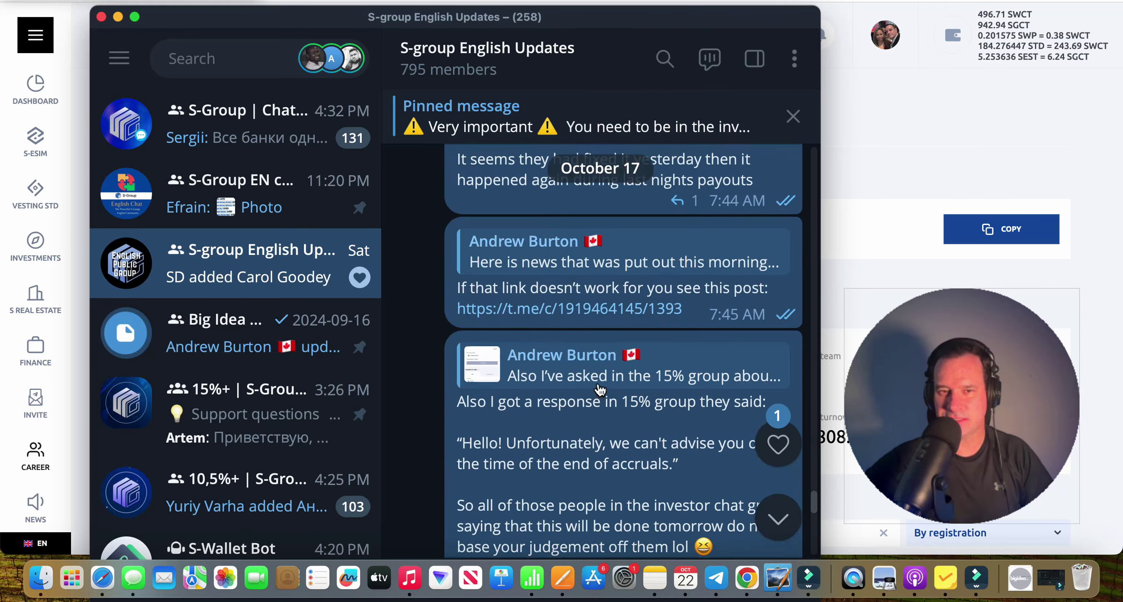
scroll(599, 383, up, 1)
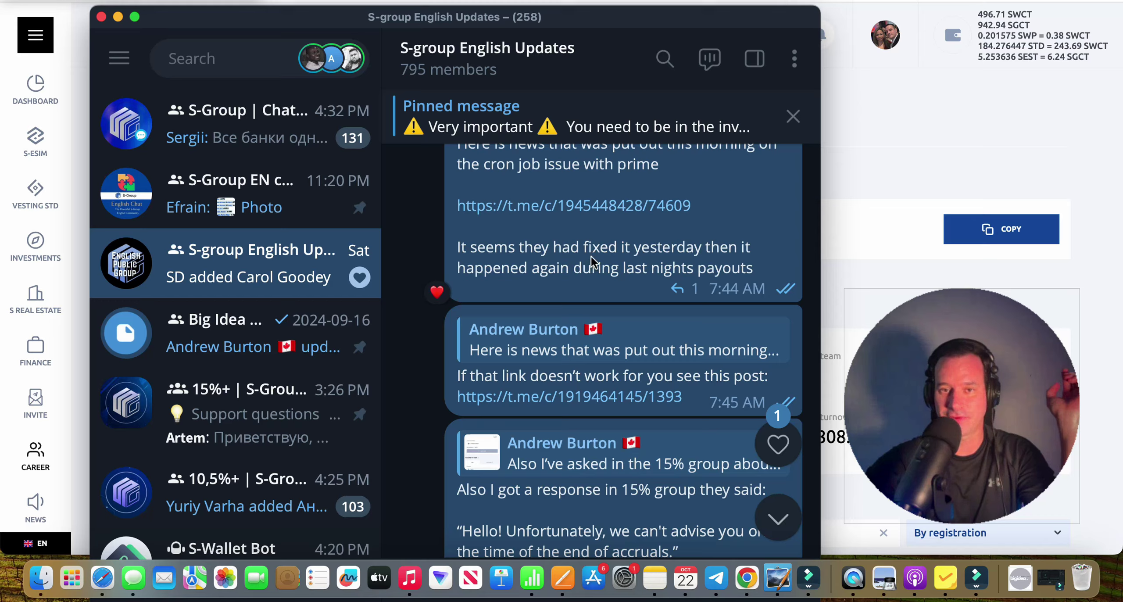
scroll(592, 256, up, 5)
scroll(591, 256, down, 8)
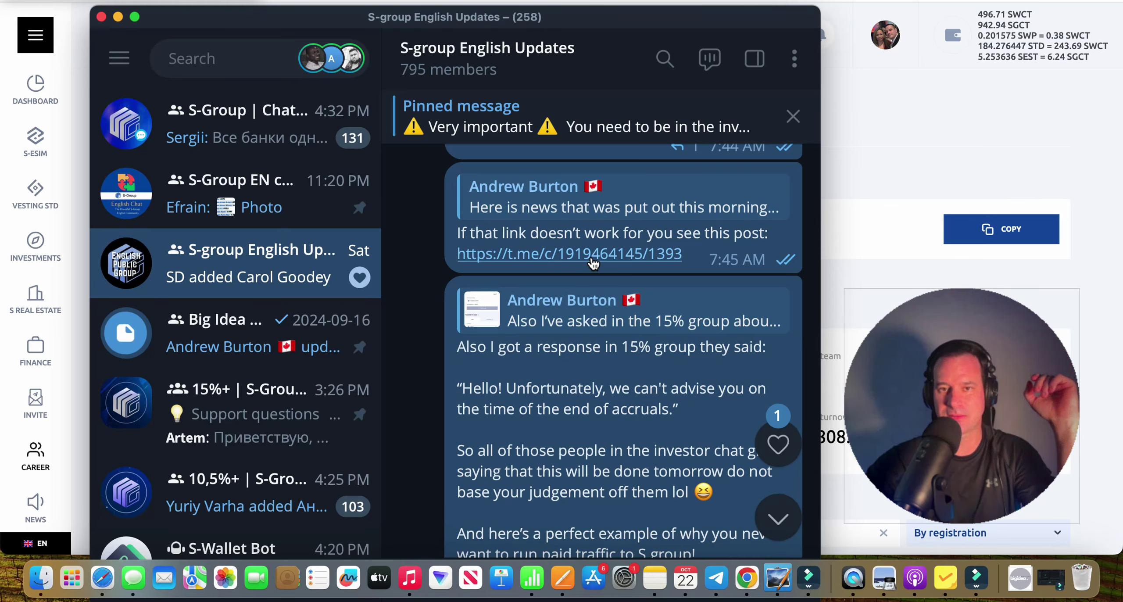
scroll(593, 263, up, 1)
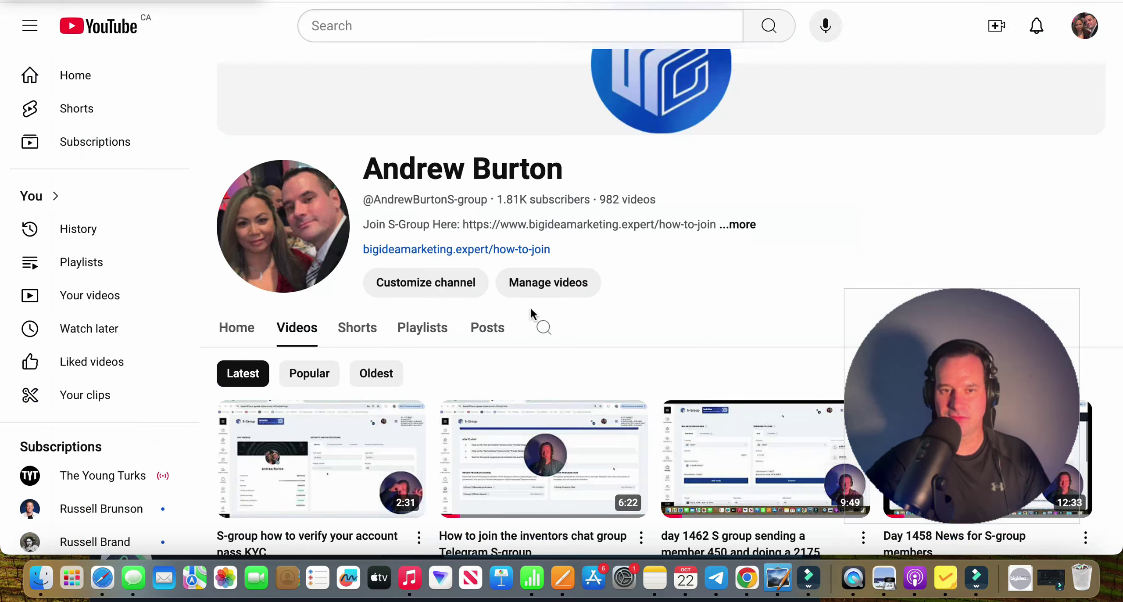
Step: Scroll the YouTube Videos grid, then bring Telegram back up on the S-group English Updates chat
scroll(530, 306, down, 3)
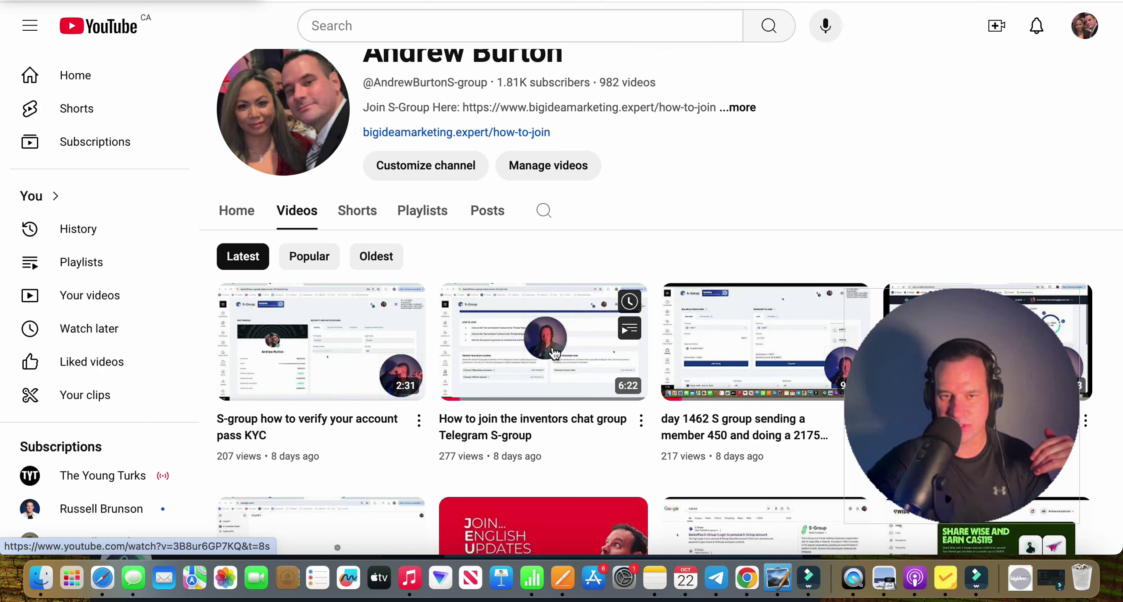
click(717, 579)
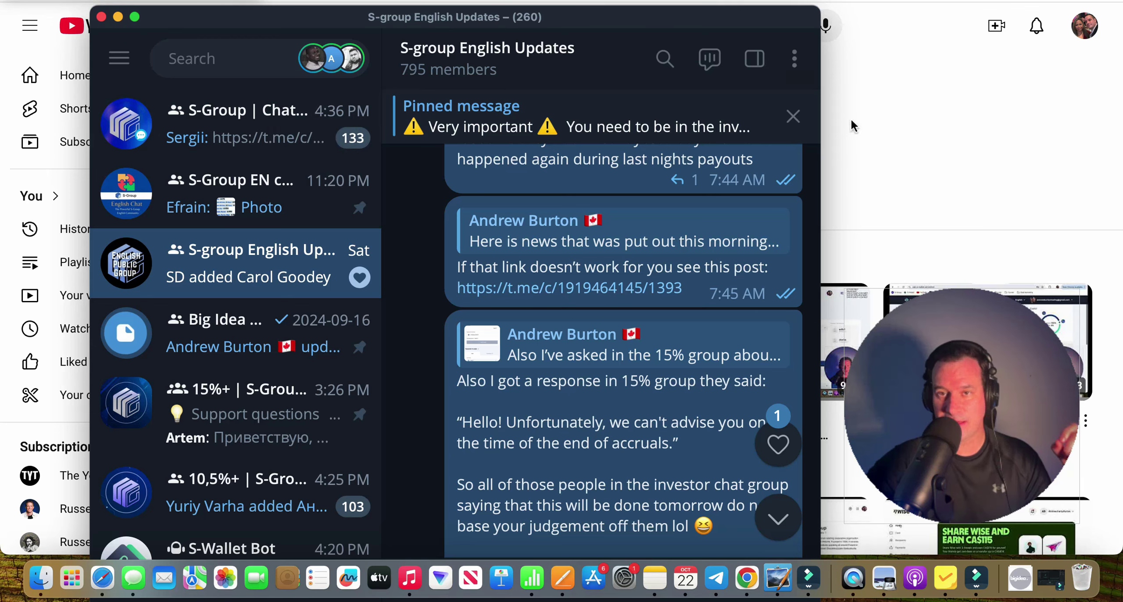
Step: Hide the Telegram window to reveal the page beneath
click(860, 160)
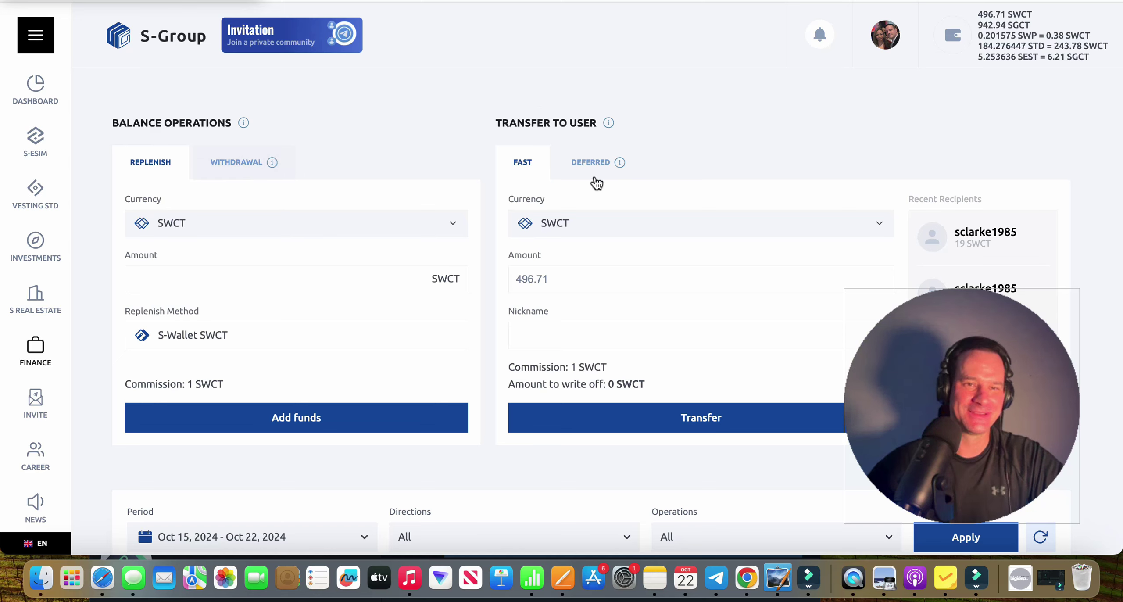
Step: Switch Balance Operations to a Withdrawal via S-Wallet SWCT and focus the Amount field
click(237, 162)
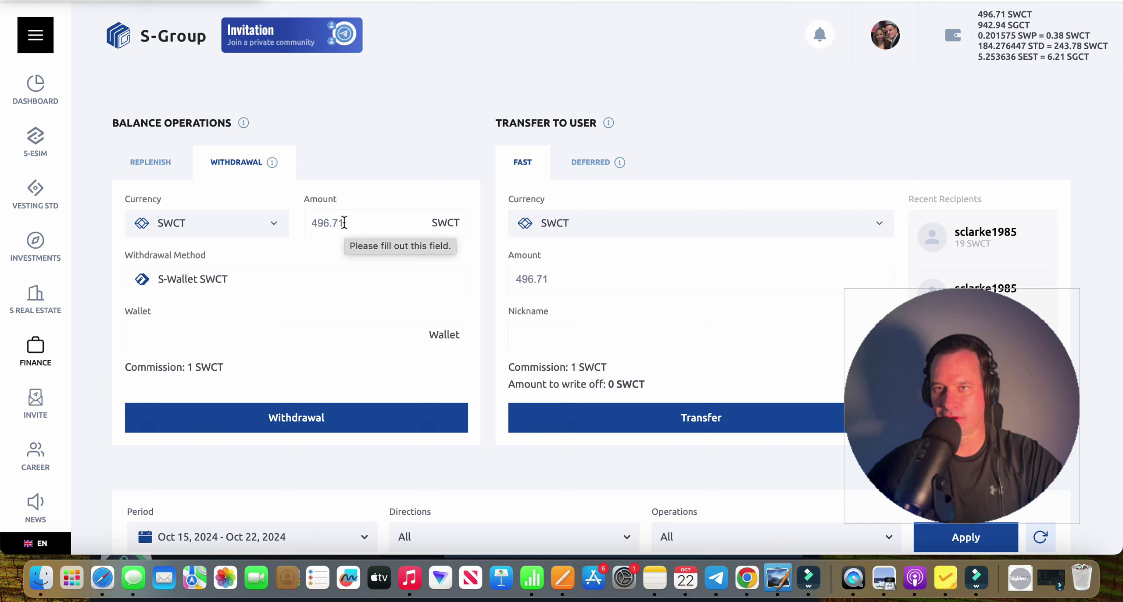
click(345, 222)
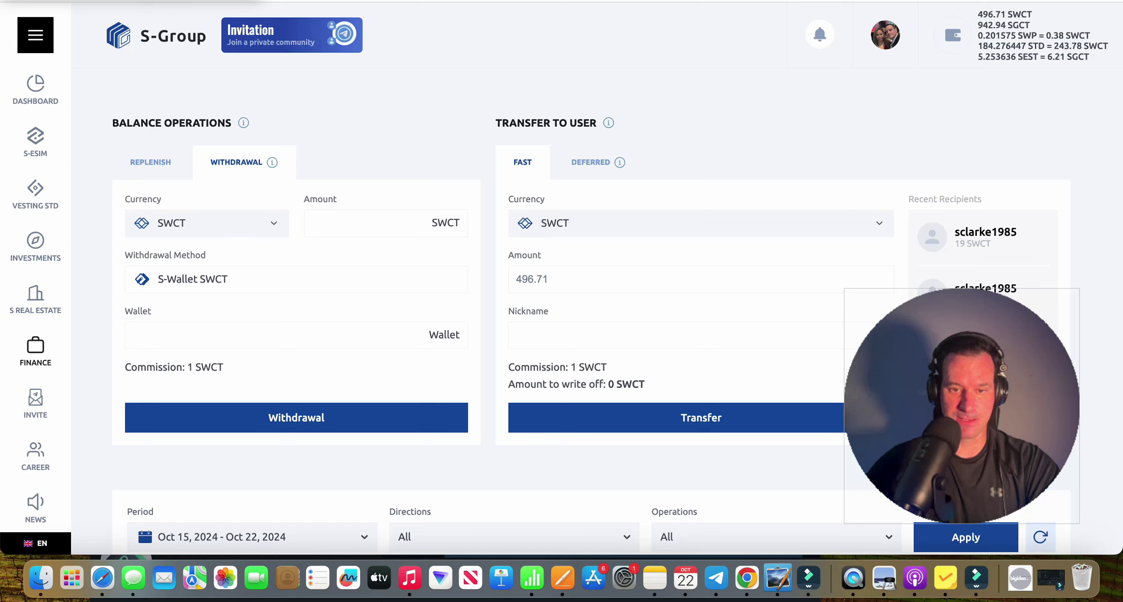
Step: Enter 495 SWCT and paste the copied S-Wallet SWCT BEP20 address into Wallet
text(49)
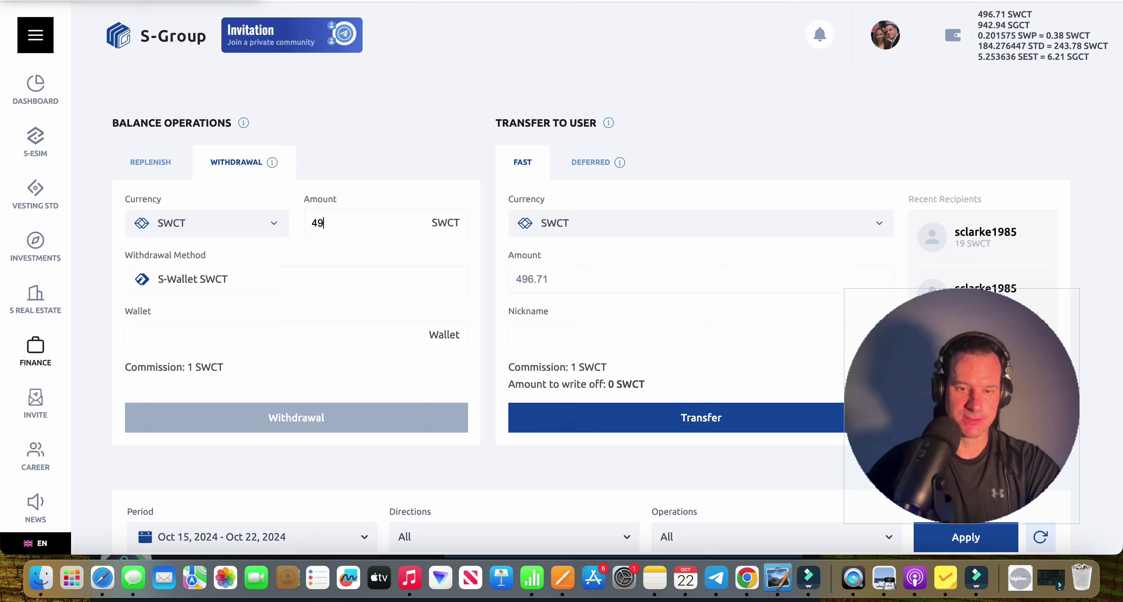
text(5)
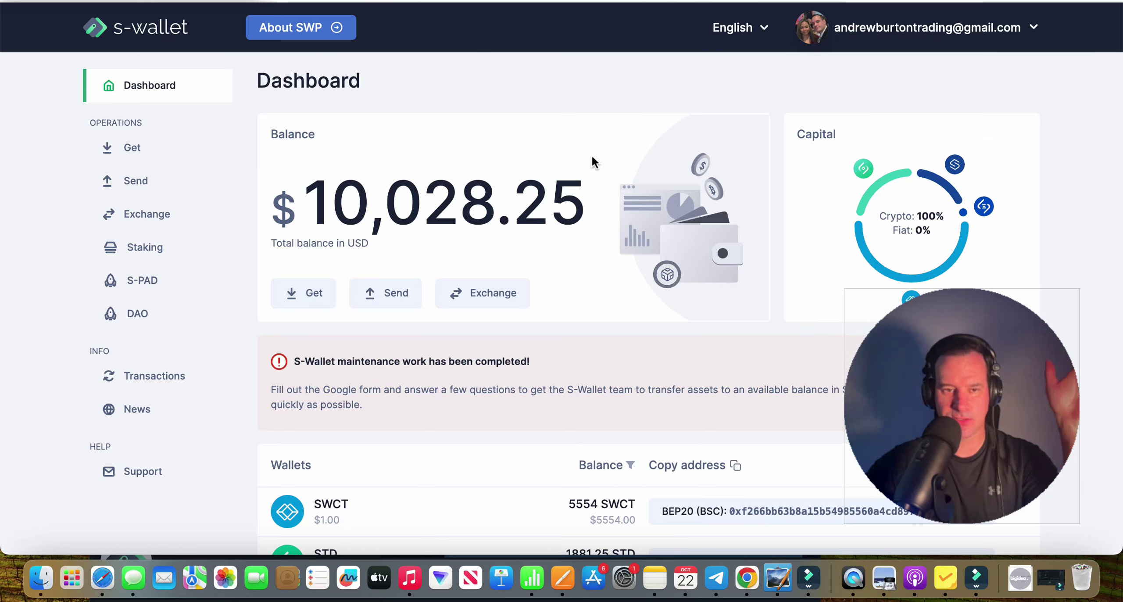
scroll(593, 312, down, 5)
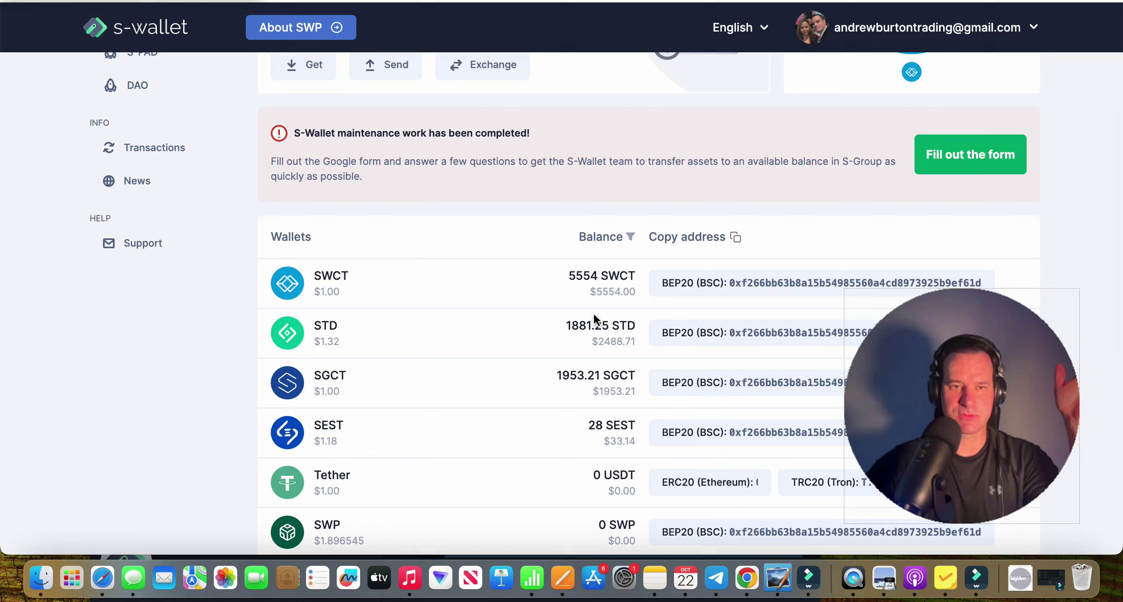
click(757, 283)
key(super+Tab)
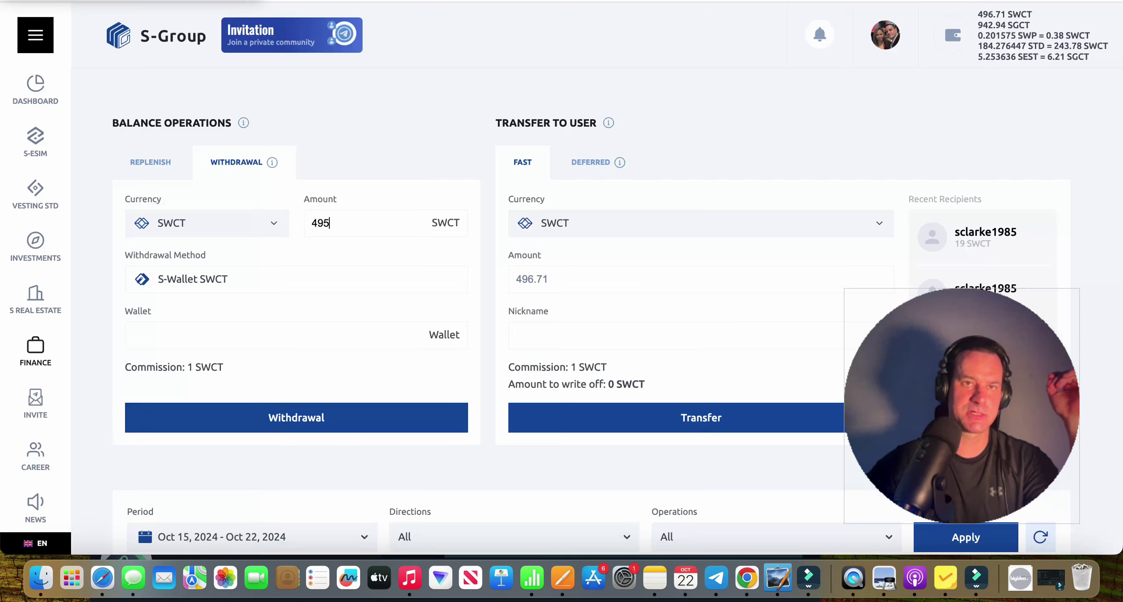
click(204, 347)
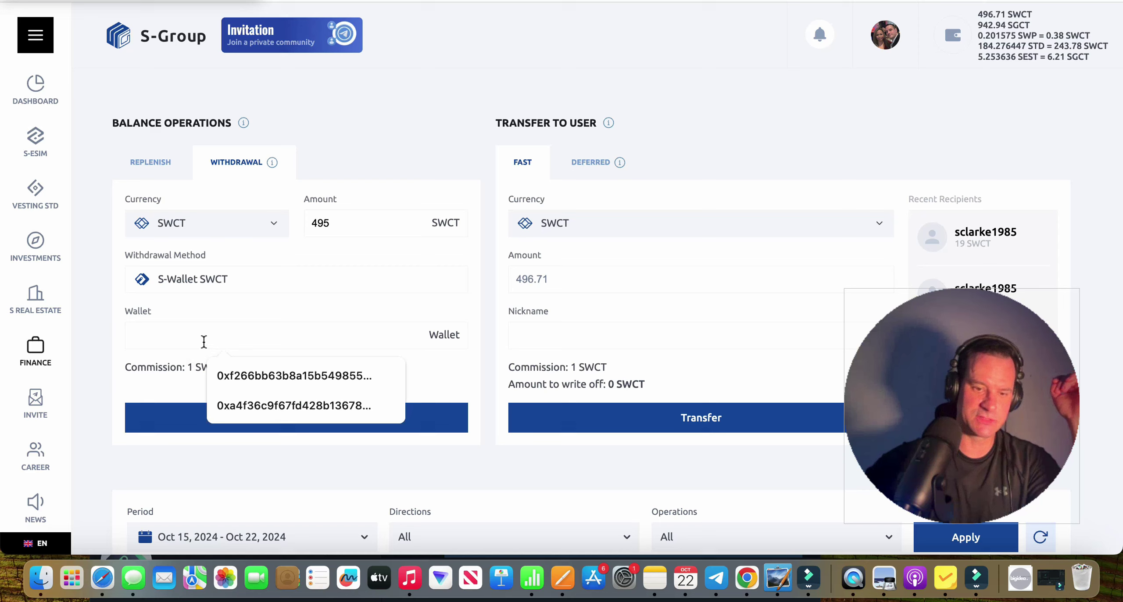
Step: Submit the 495 SWCT withdrawal and get its confirmation code from the S-Group Bot chat
click(382, 414)
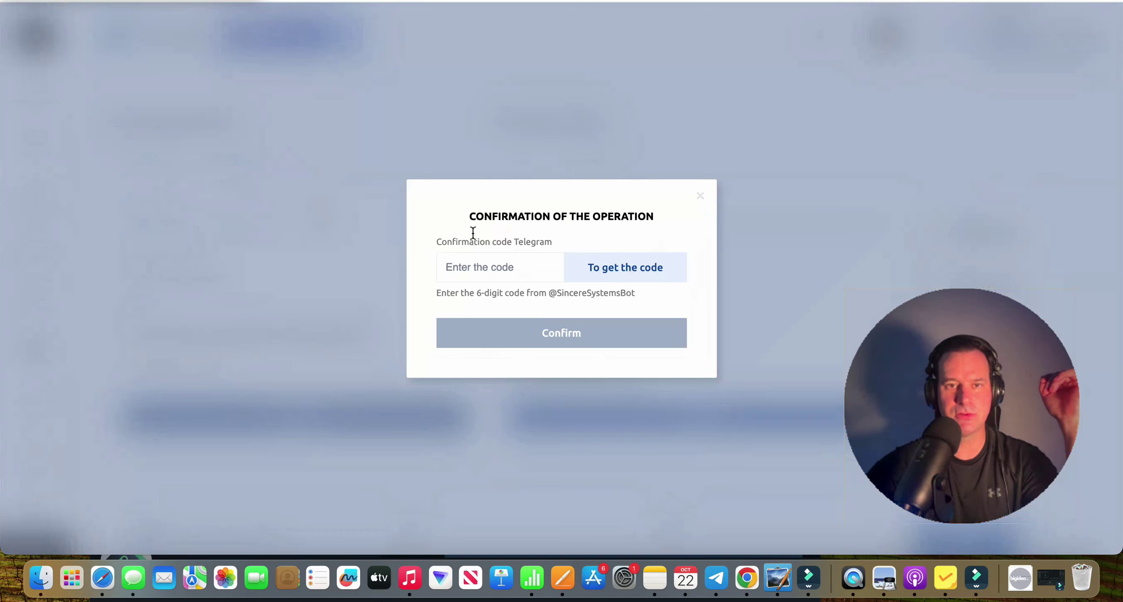
click(629, 273)
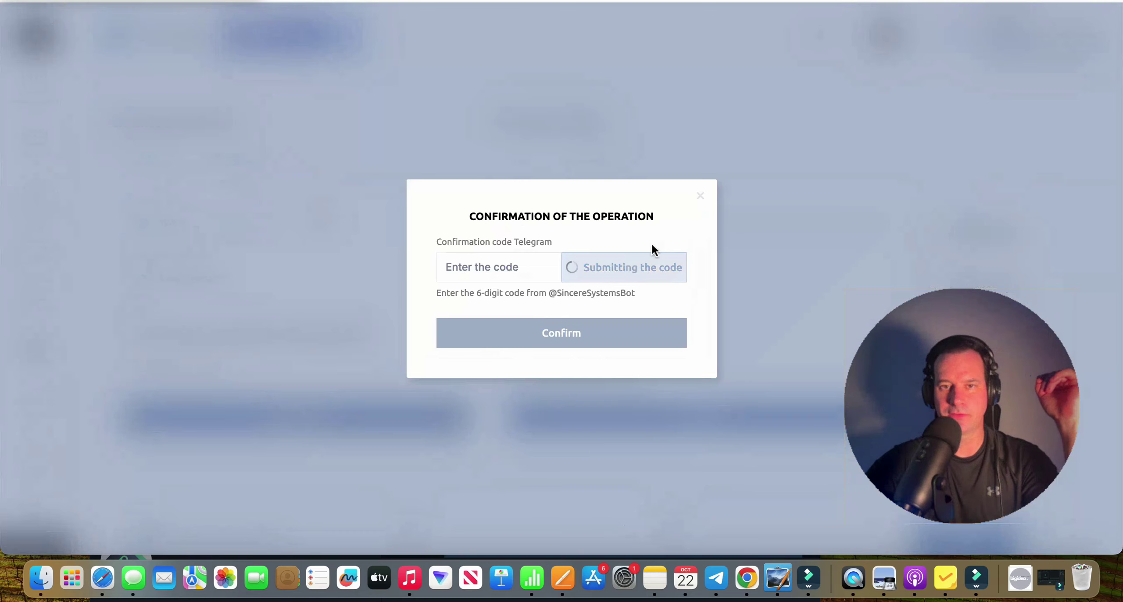
click(716, 578)
click(256, 487)
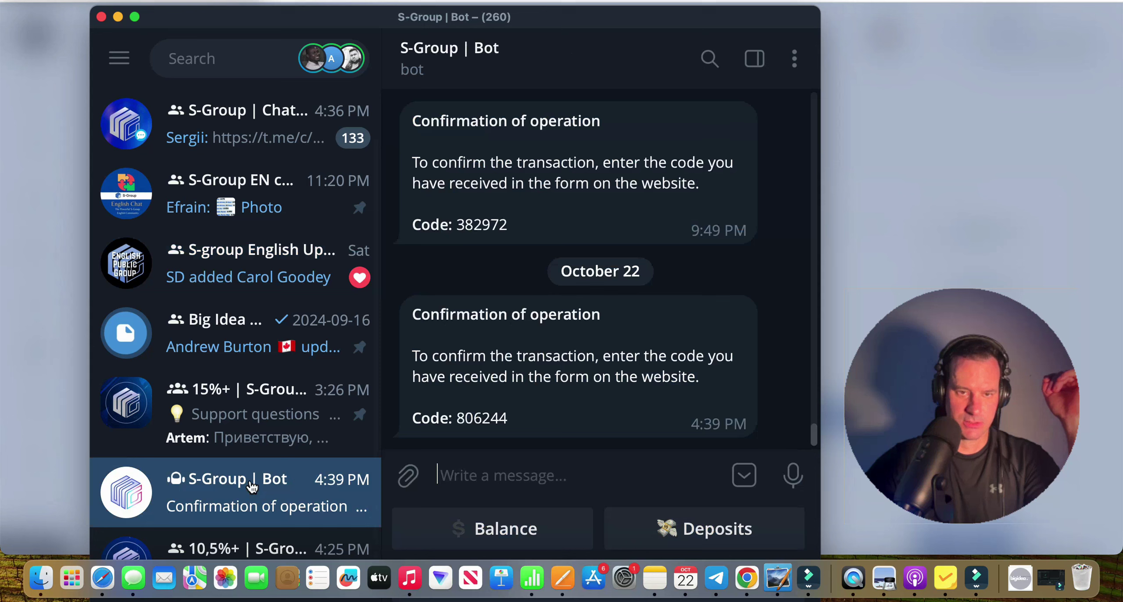
drag(539, 416, 458, 419)
key(super+c)
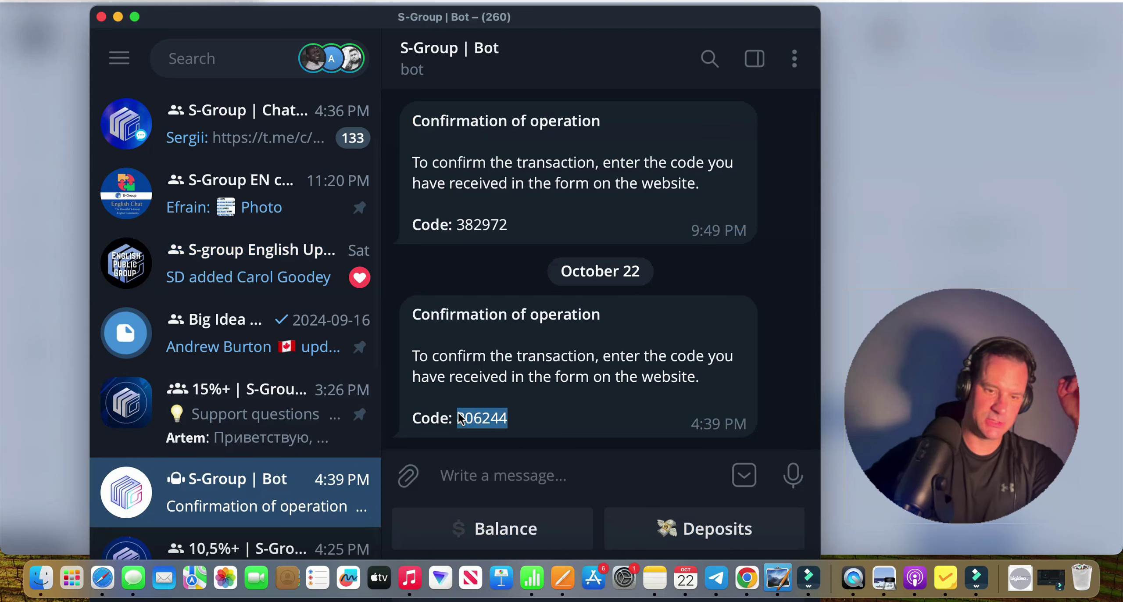
Step: Paste the Telegram code into the confirmation dialog and confirm the SWCT withdrawal
click(911, 156)
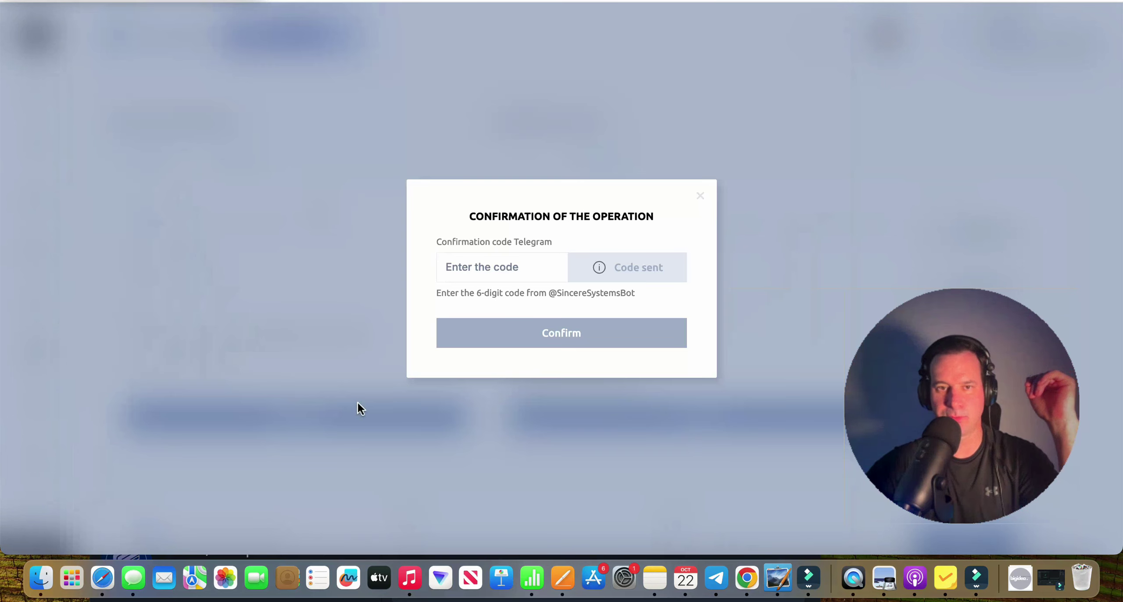
click(477, 265)
key(super+v)
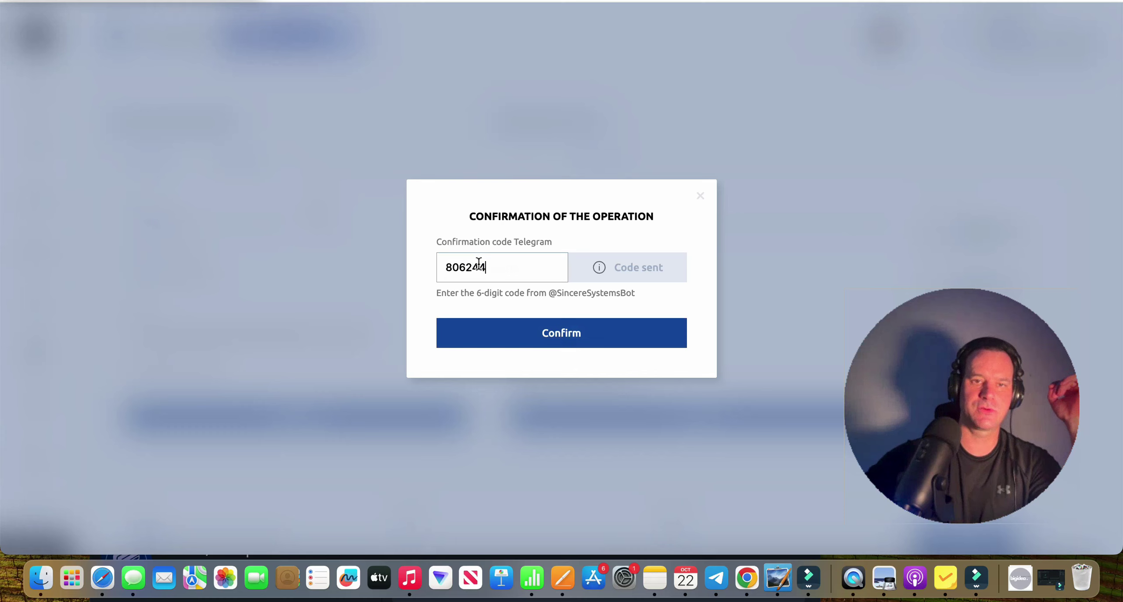
click(585, 336)
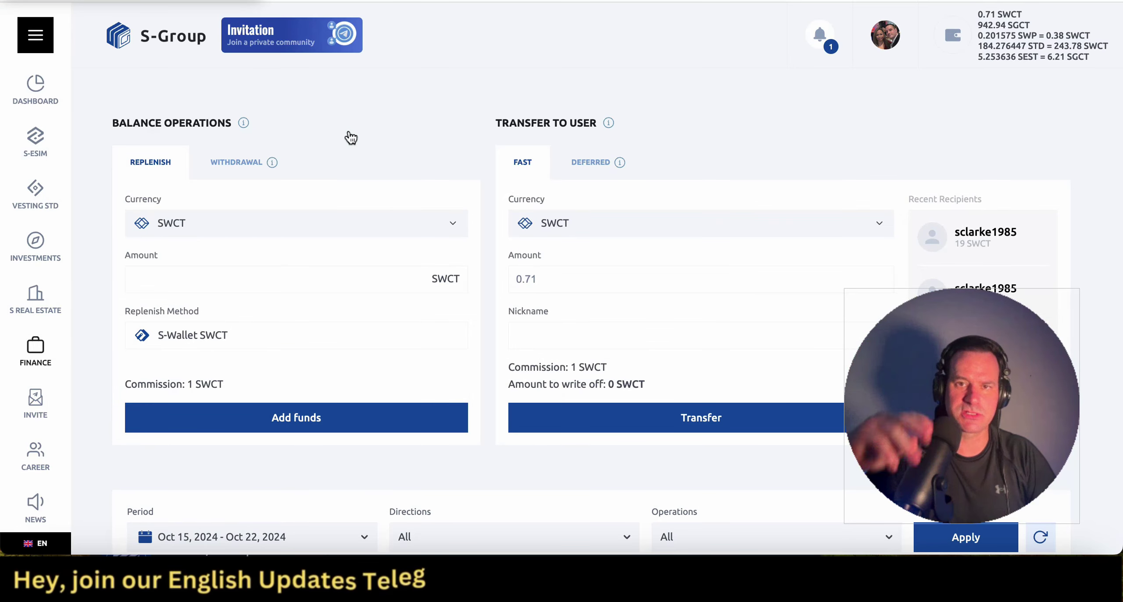
Step: Start a Withdrawal with SGCT as currency and 942 as the amount
click(235, 161)
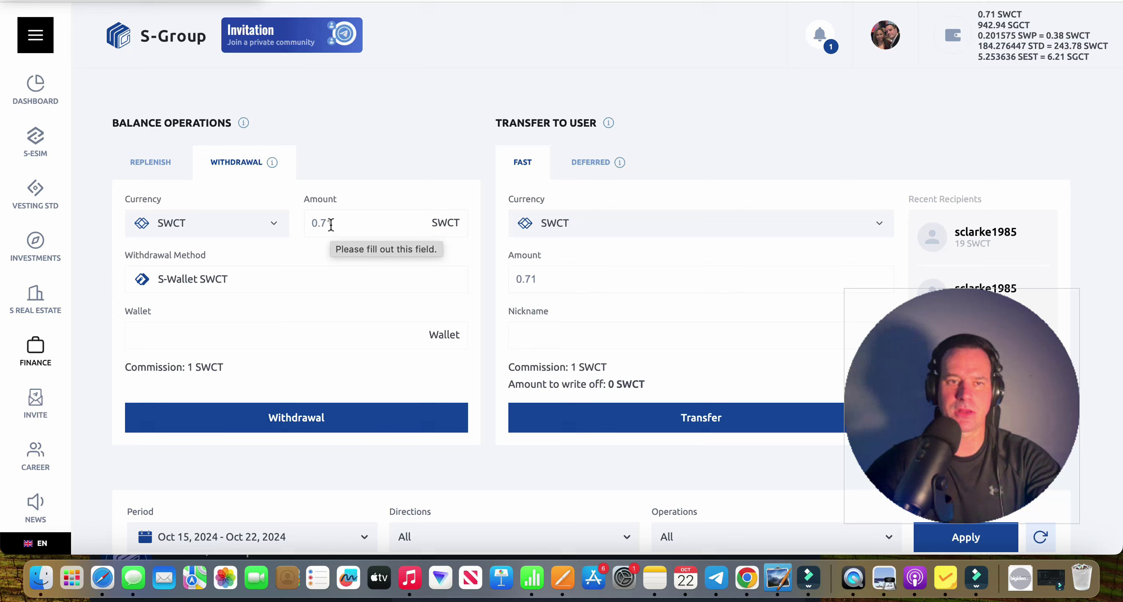
click(276, 228)
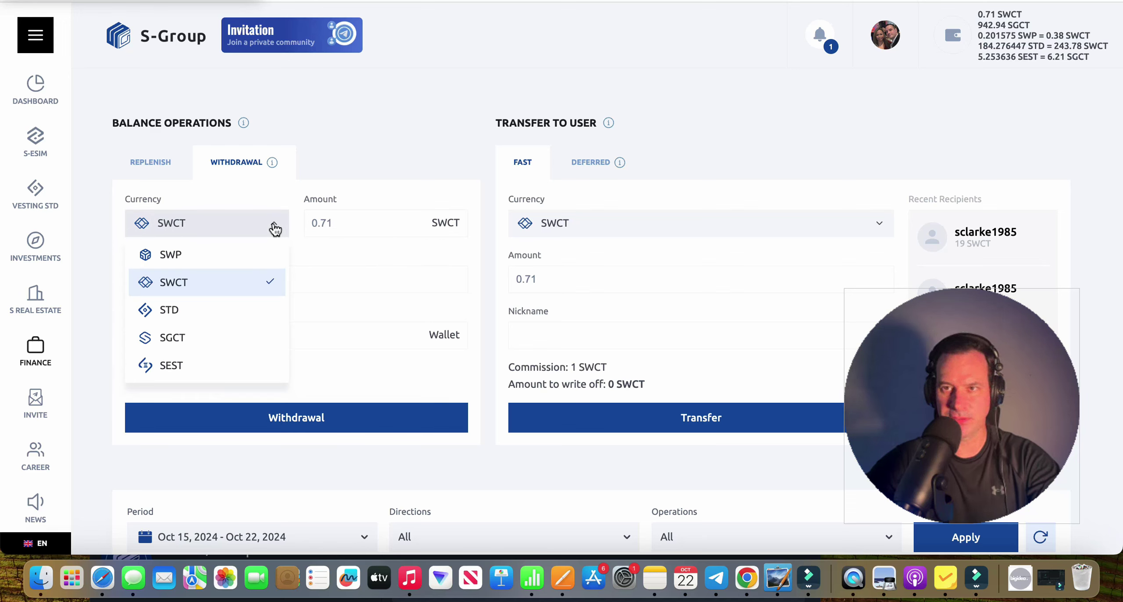
click(229, 339)
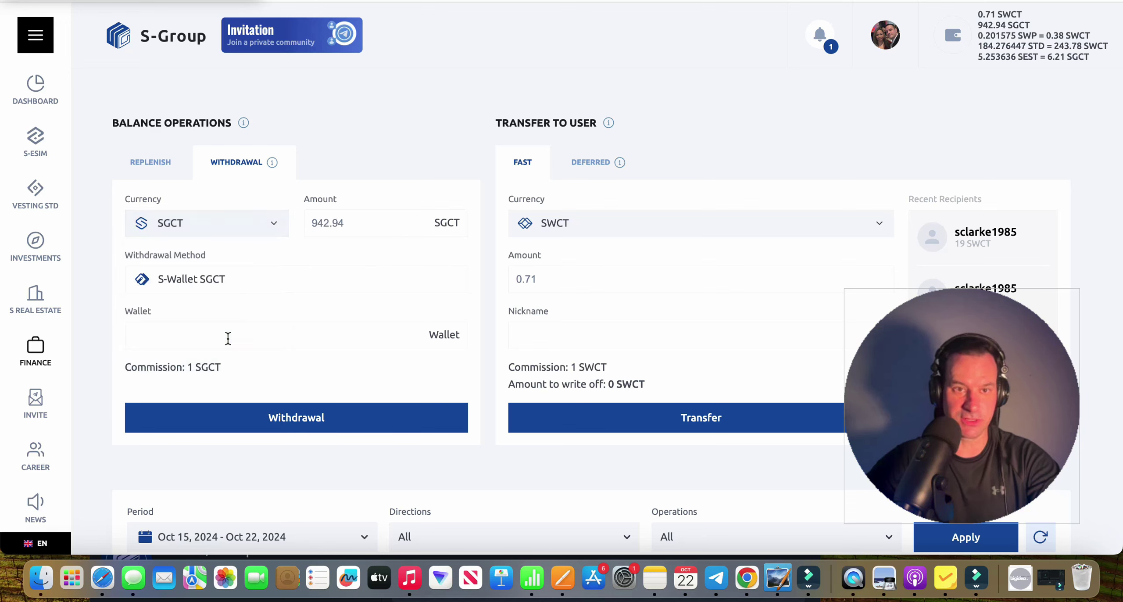
click(336, 220)
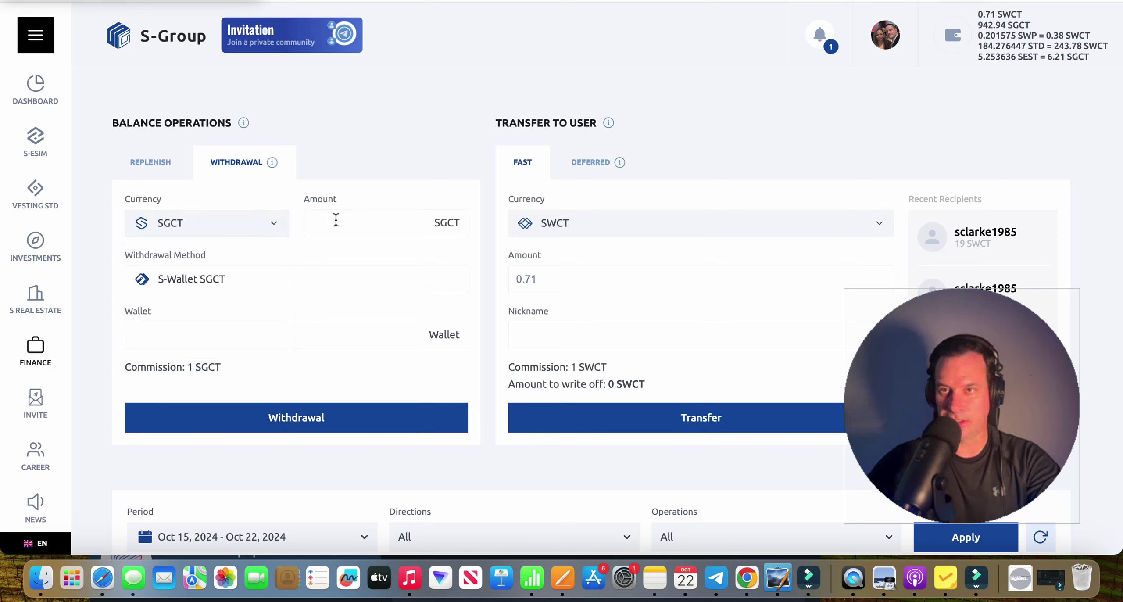
click(336, 219)
text(94)
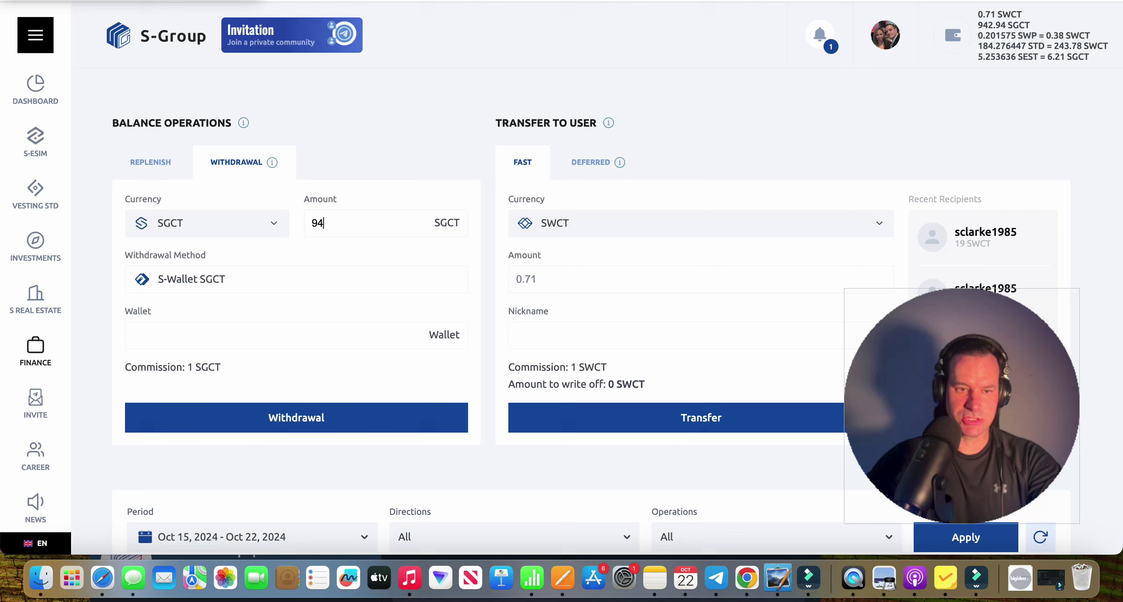
text(2)
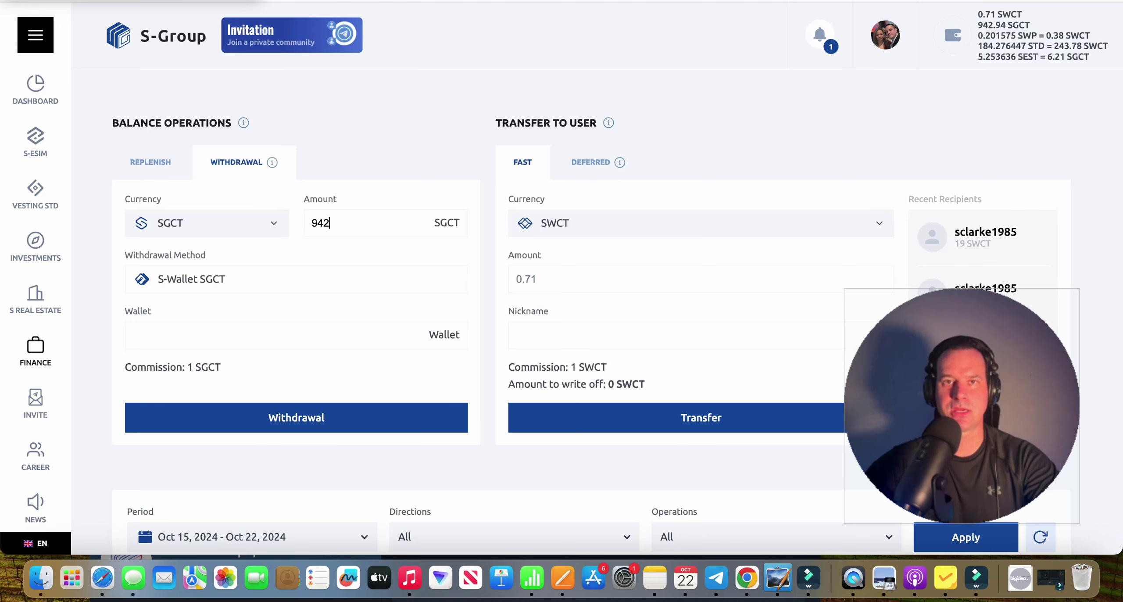
Step: Copy the S-Wallet SGCT address and paste it into the Wallet field
key(ctrl+Tab)
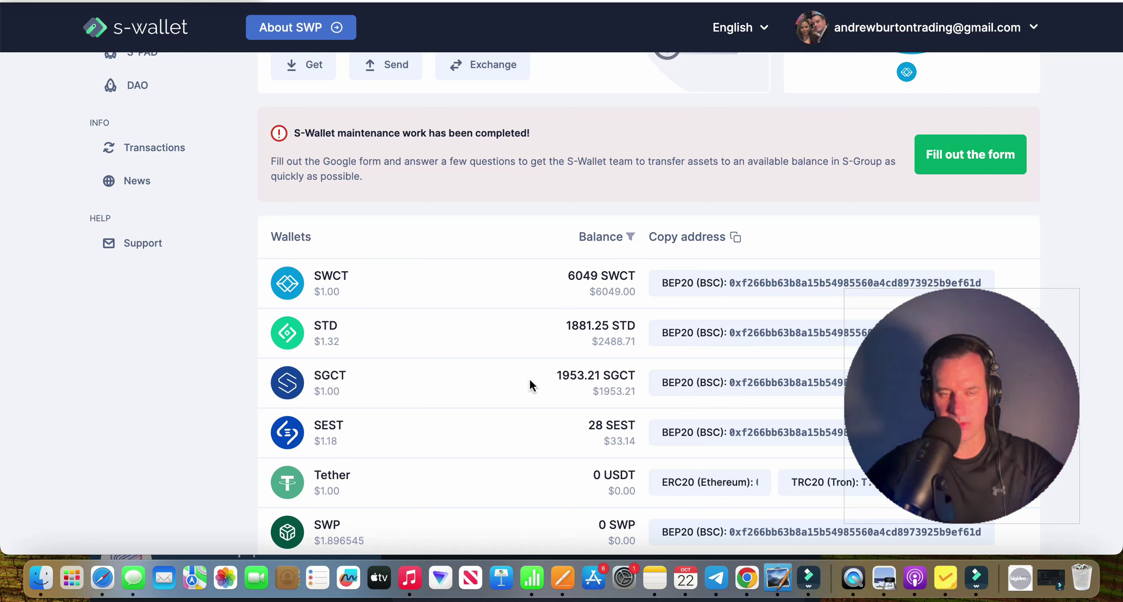
click(752, 382)
key(super+Tab)
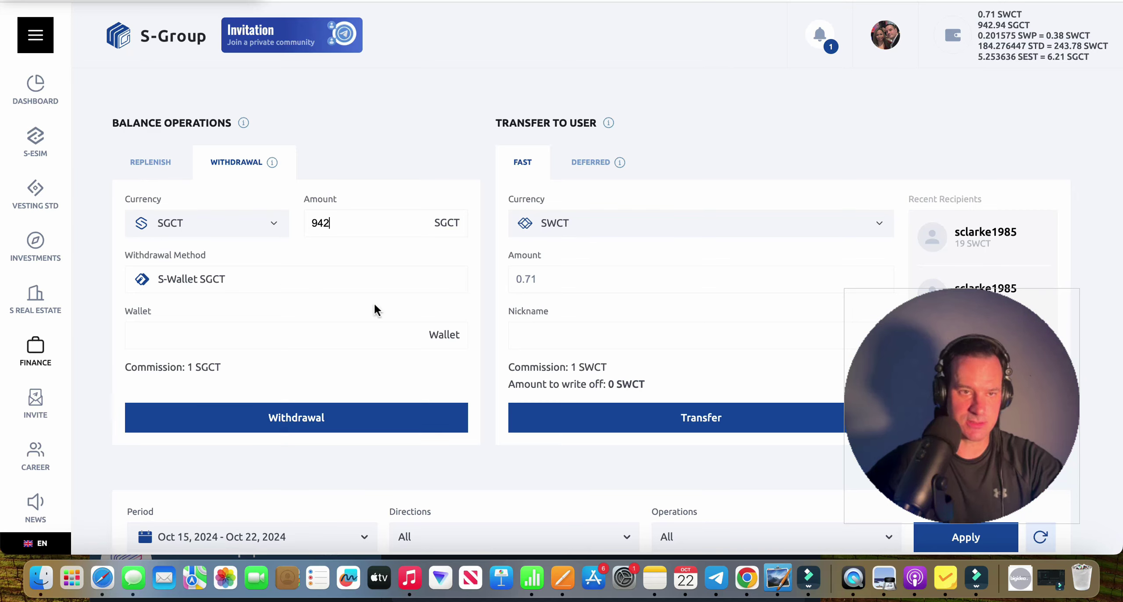
click(195, 337)
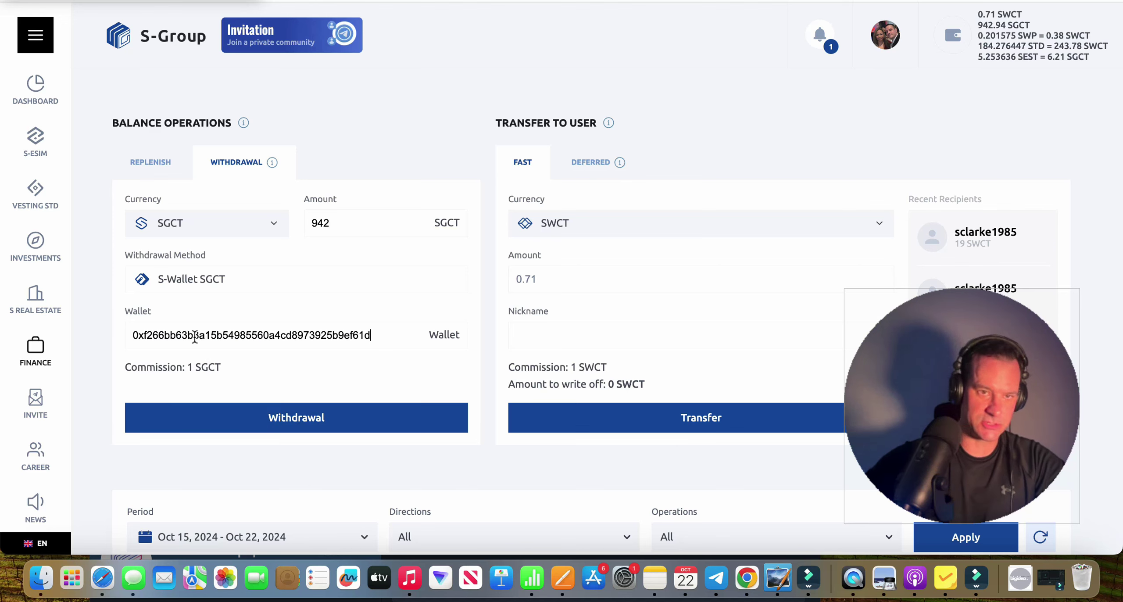
Step: Submit the 942 SGCT withdrawal and copy the new confirmation code from Telegram
click(309, 419)
click(615, 277)
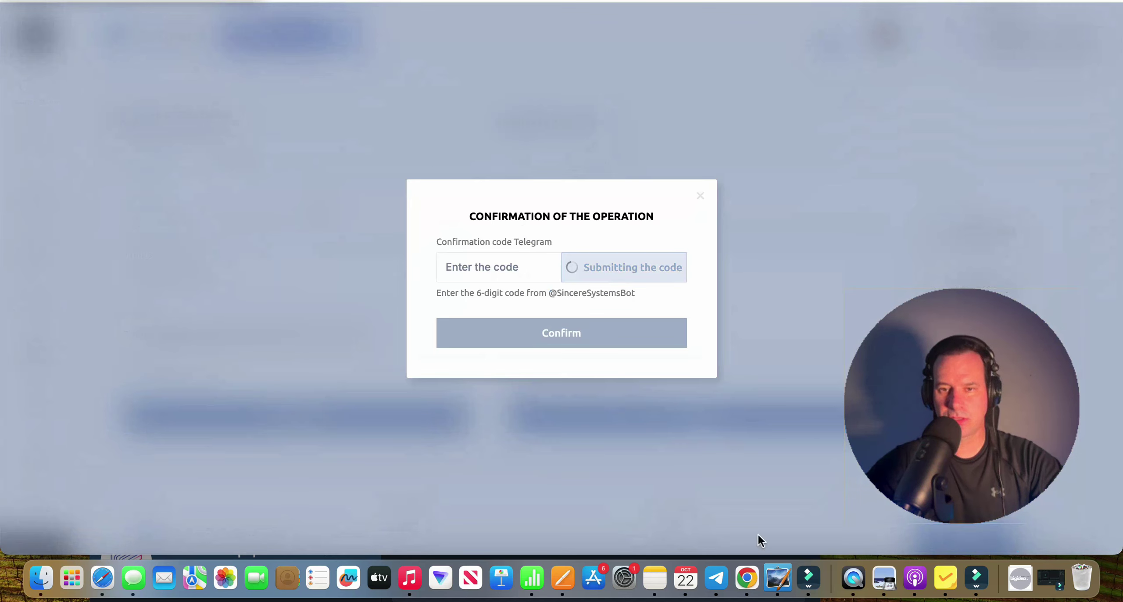
click(717, 577)
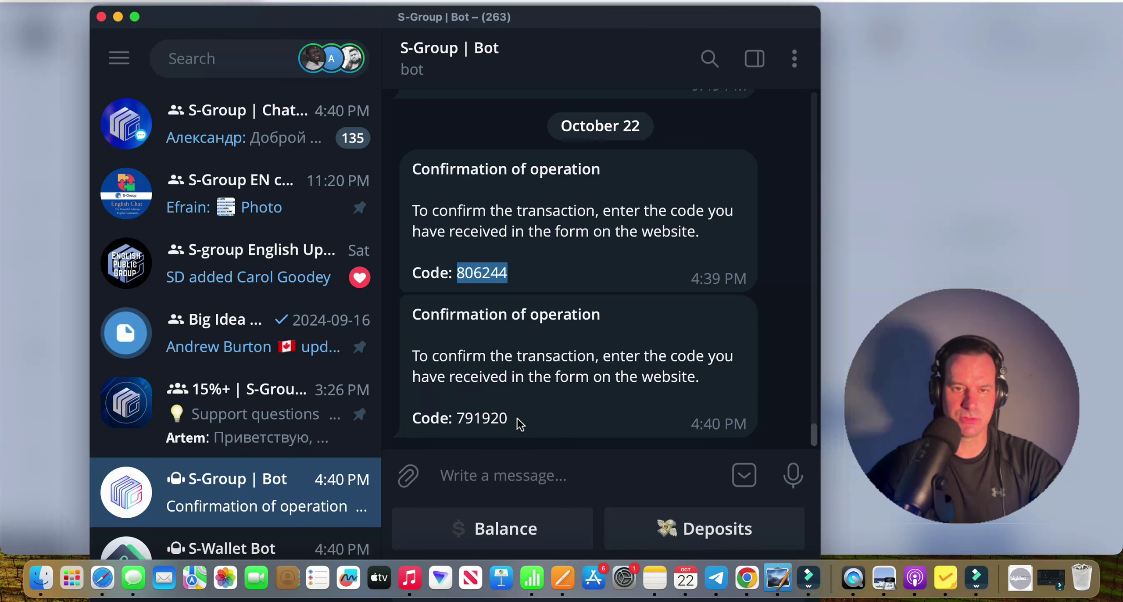
drag(518, 418, 482, 419)
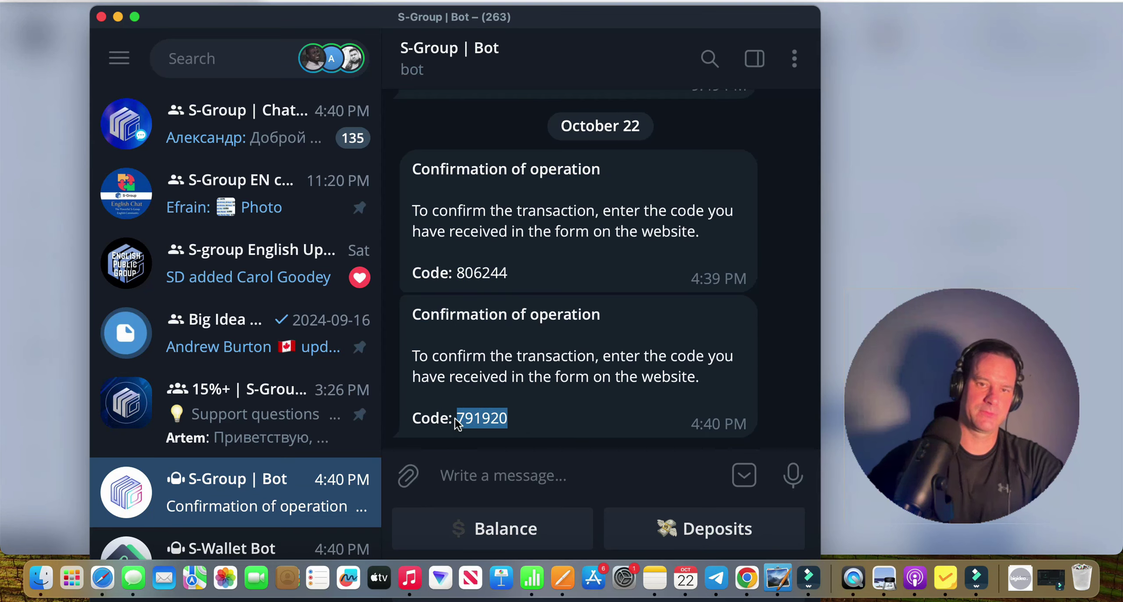
key(super+Tab)
Step: Paste the code into the confirmation dialog and confirm the SGCT withdrawal
click(532, 266)
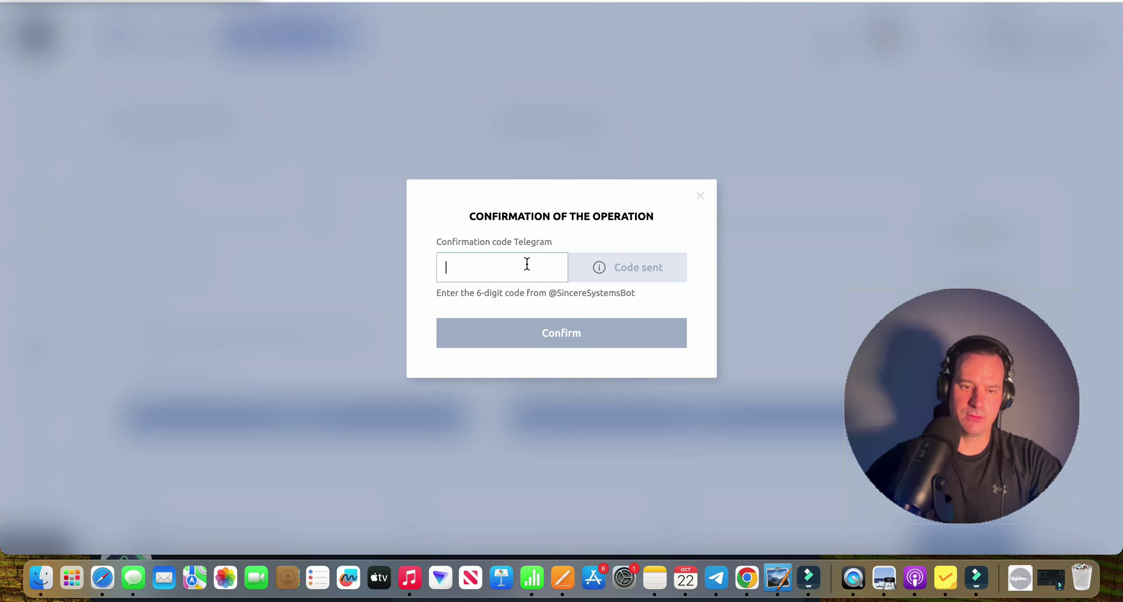
click(571, 332)
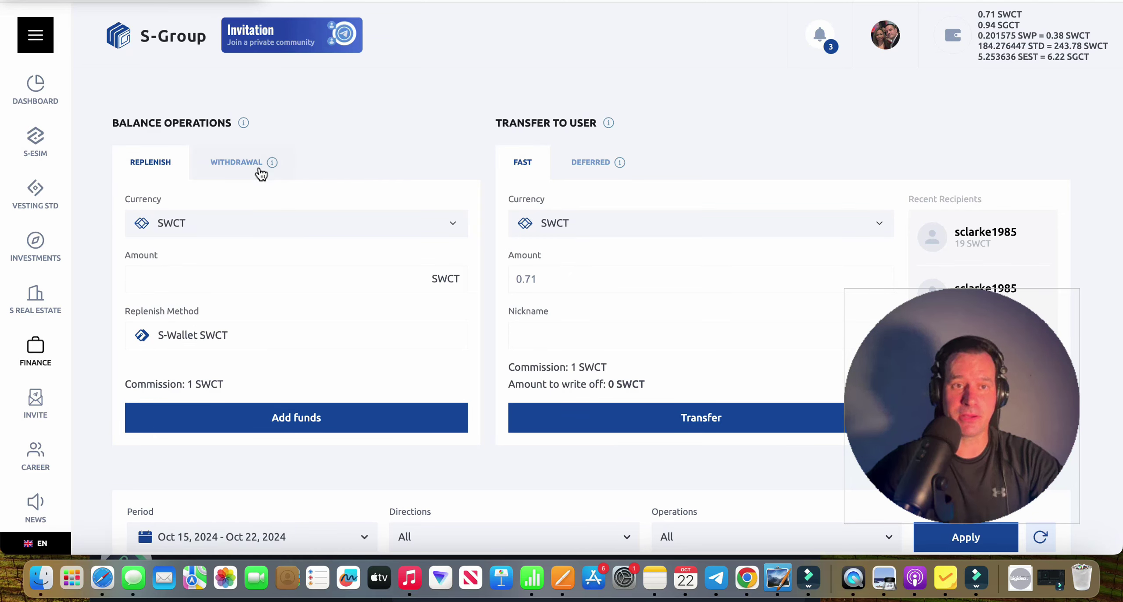
Step: Start a Withdrawal with STD as currency and 184 as the amount
click(237, 168)
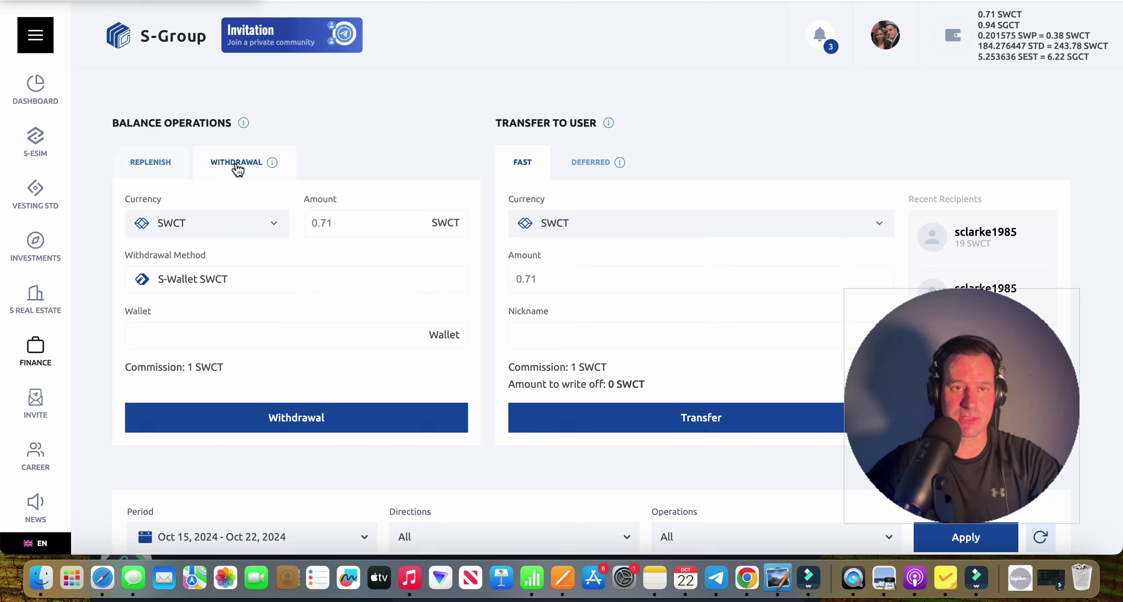
click(259, 225)
click(189, 312)
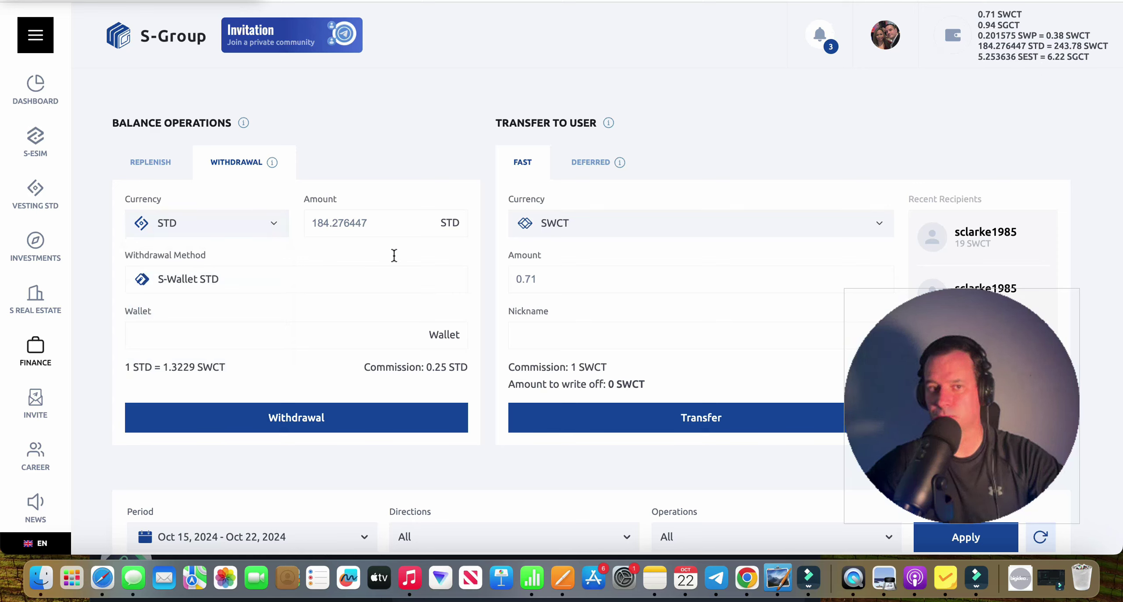
click(324, 224)
text(1)
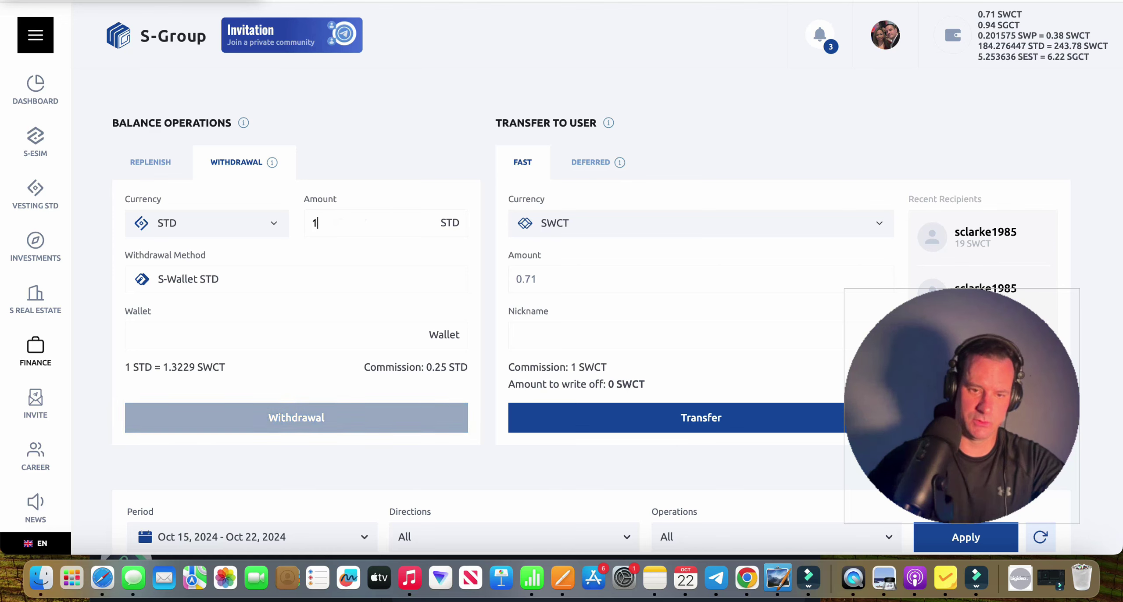
text(94)
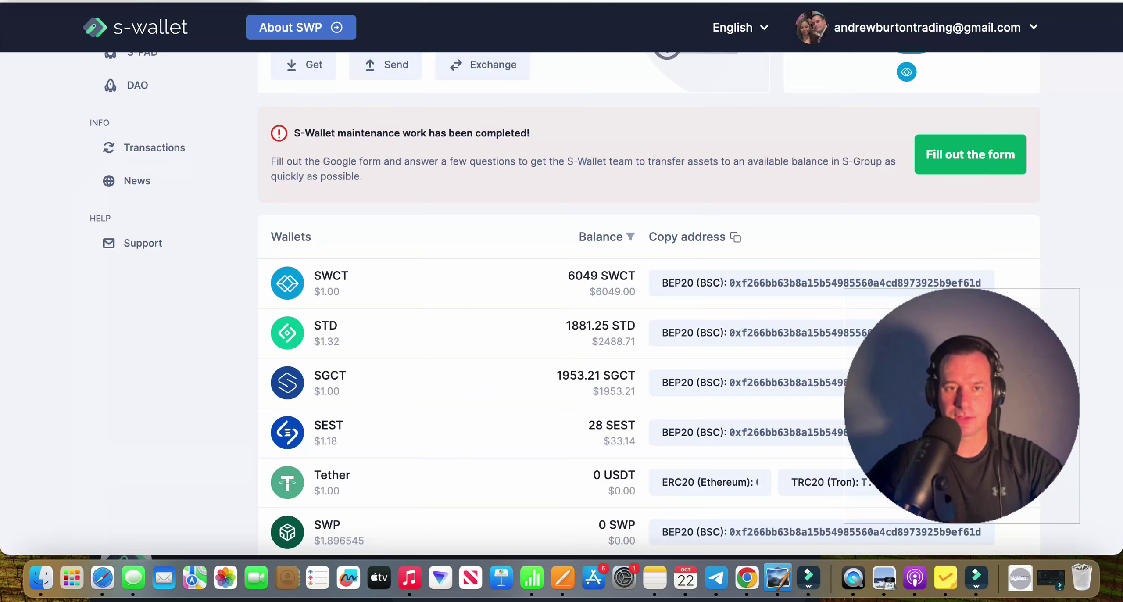
Step: Copy the S-Wallet STD BEP20 address and paste it into the Wallet field
scroll(521, 411, down, 2)
click(759, 284)
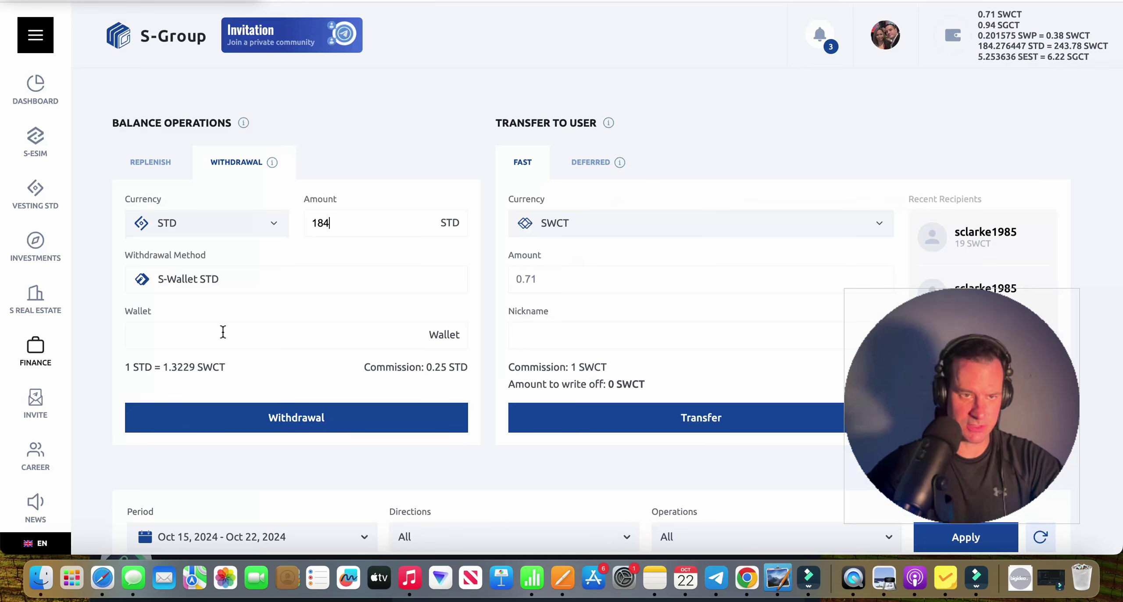
click(223, 332)
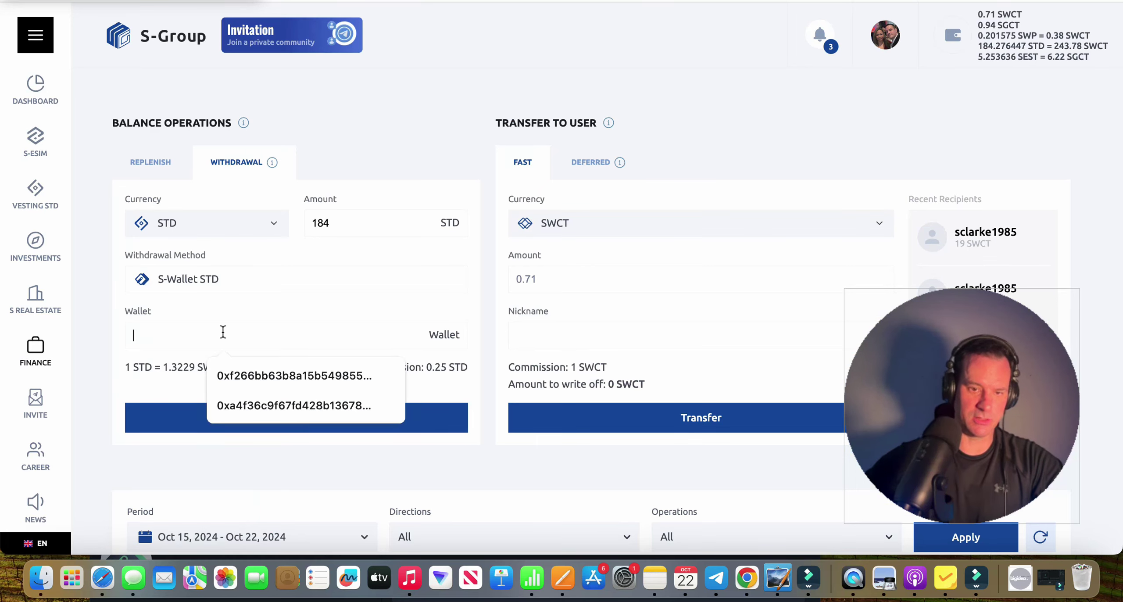
key(super+v)
Step: Submit the STD withdrawal and confirm it with the code from the Telegram bot
click(345, 430)
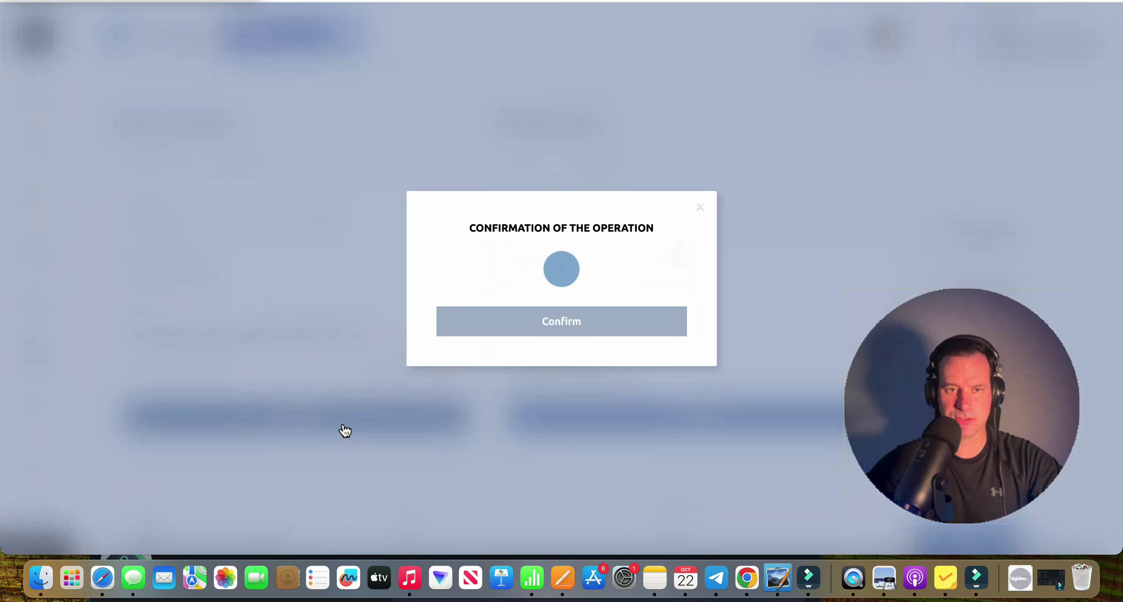
click(632, 271)
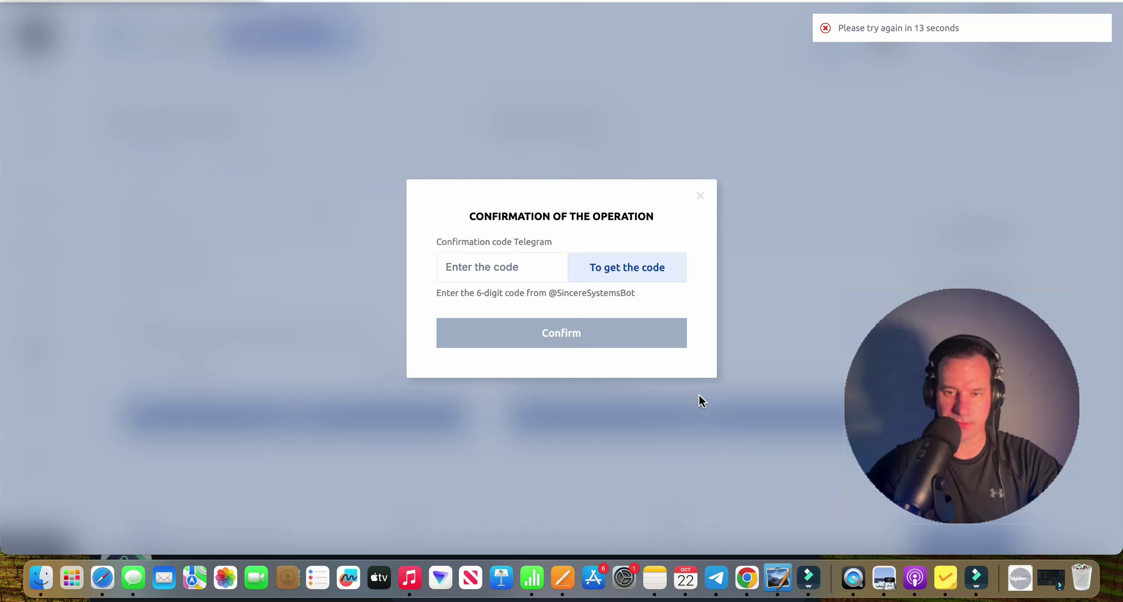
click(715, 578)
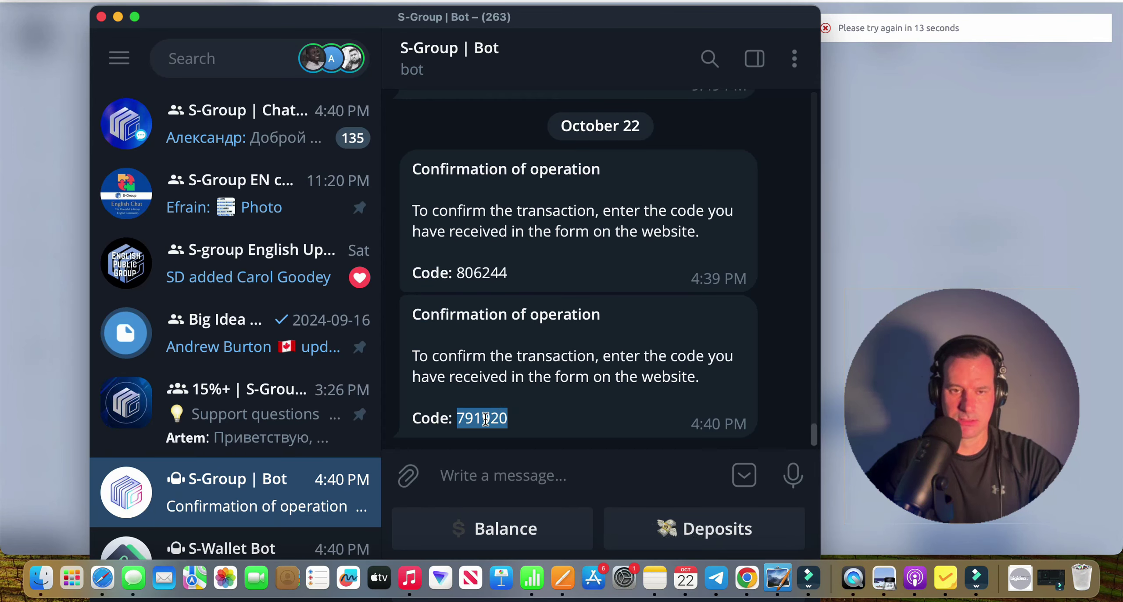
click(882, 188)
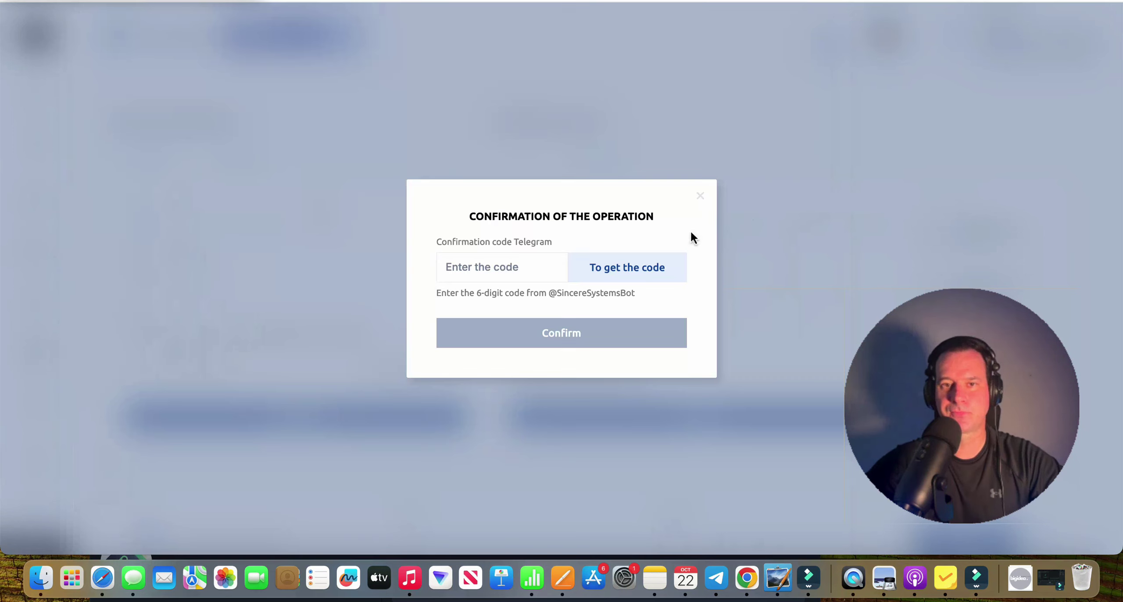
click(452, 281)
key(super+v)
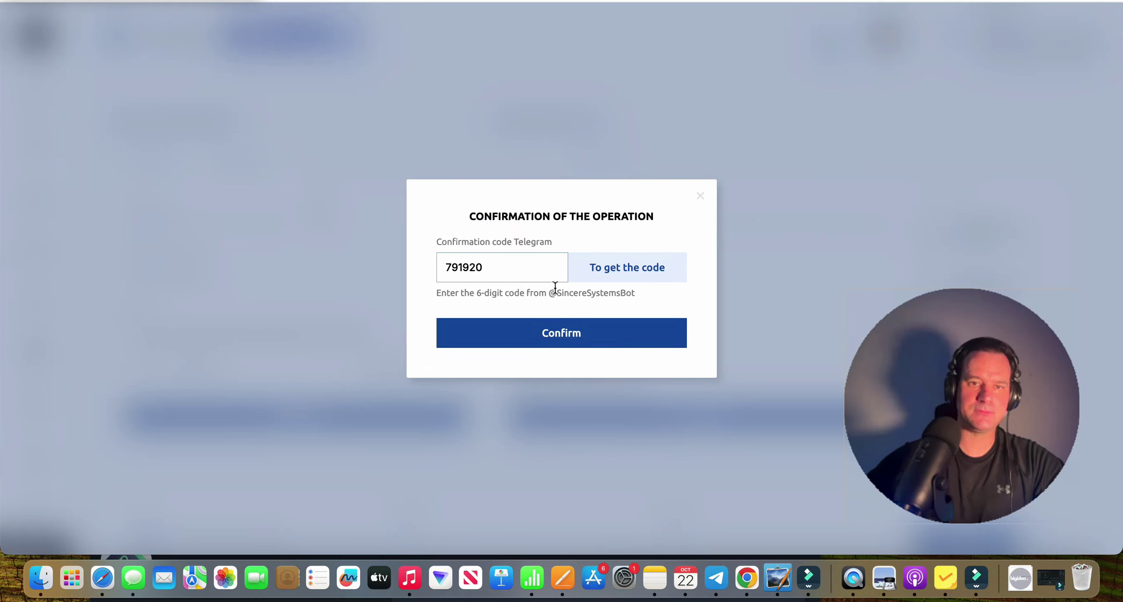
click(600, 342)
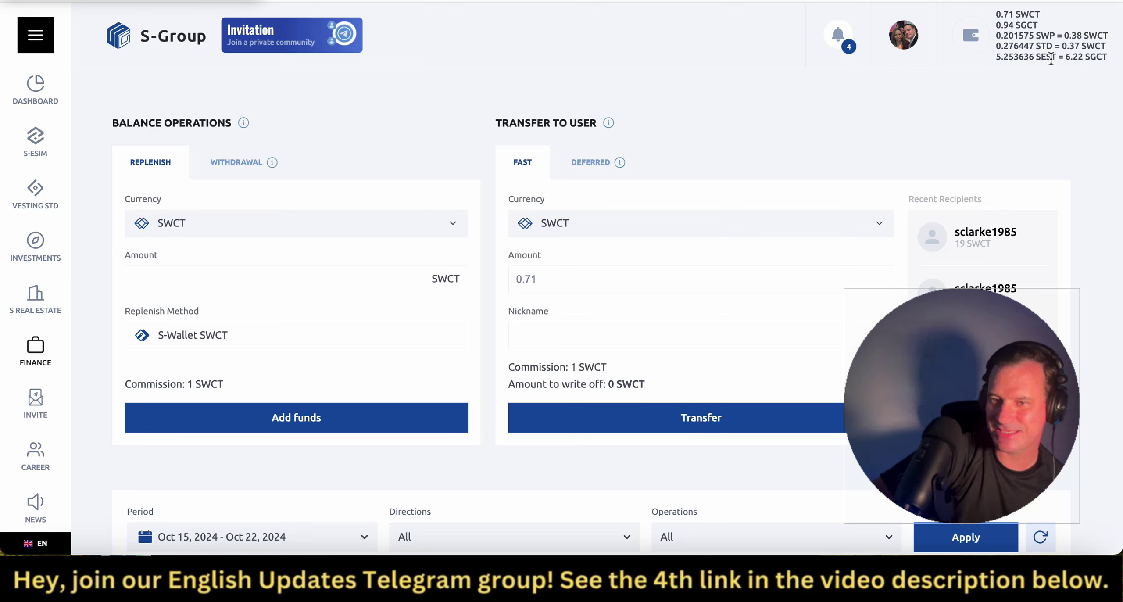
Step: On the Withdrawal form, choose SEST as the currency and enter an amount of 5
click(246, 168)
click(242, 233)
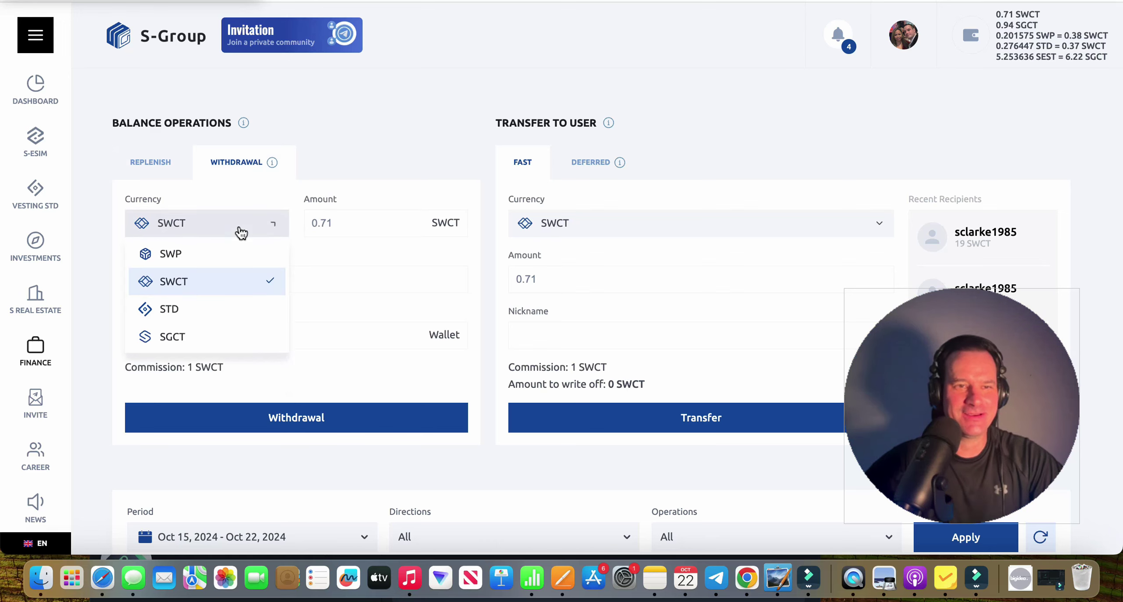
click(220, 364)
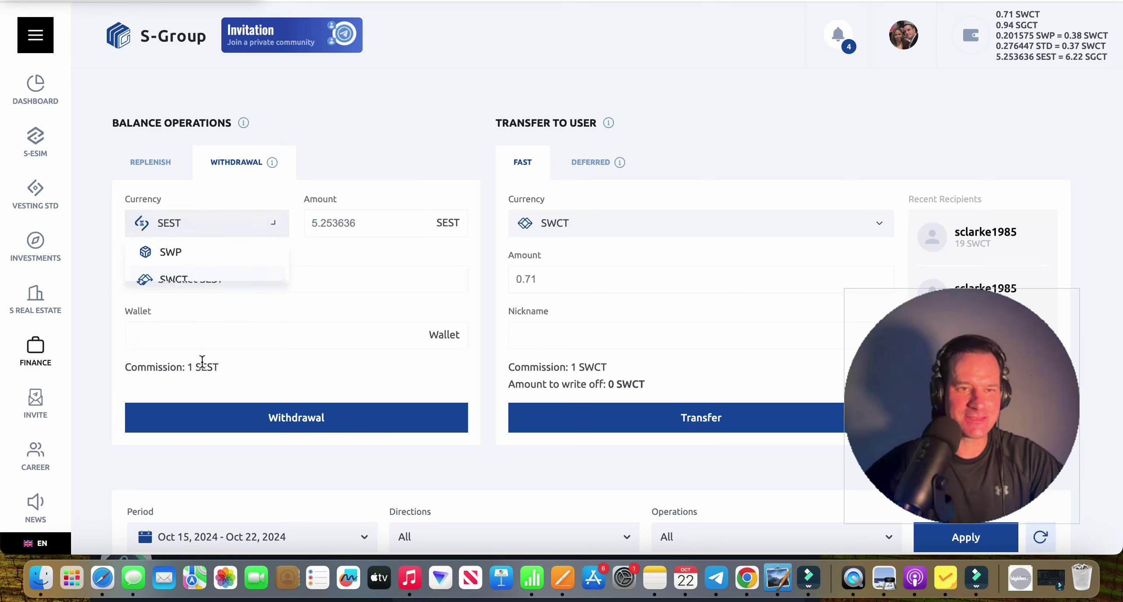
click(349, 221)
text(5)
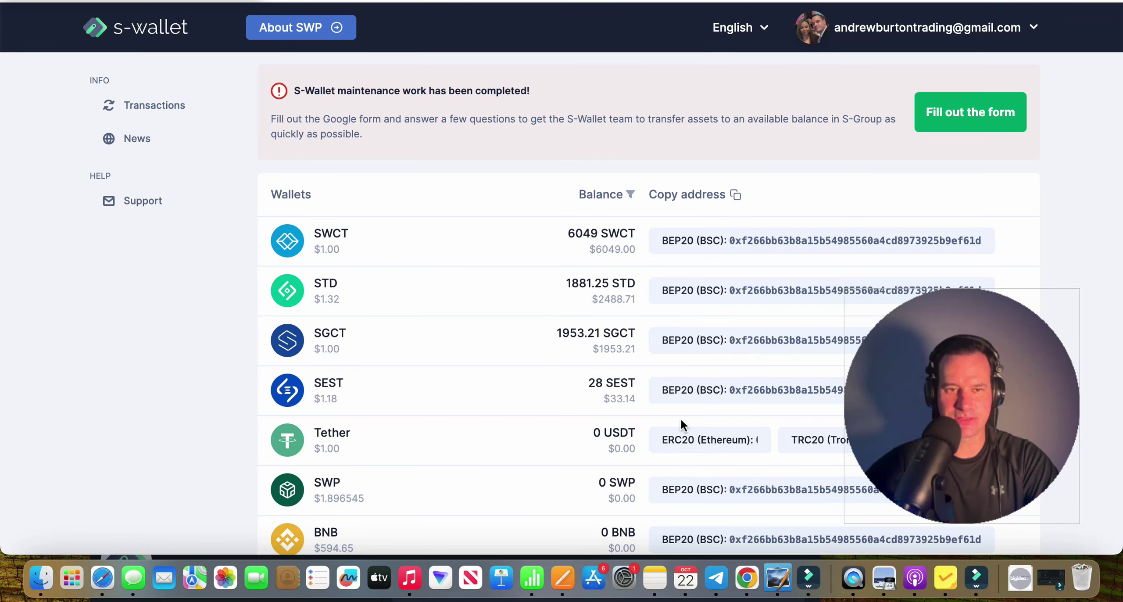
Step: Paste the S-Wallet SEST BEP20 address into the Wallet field
click(713, 403)
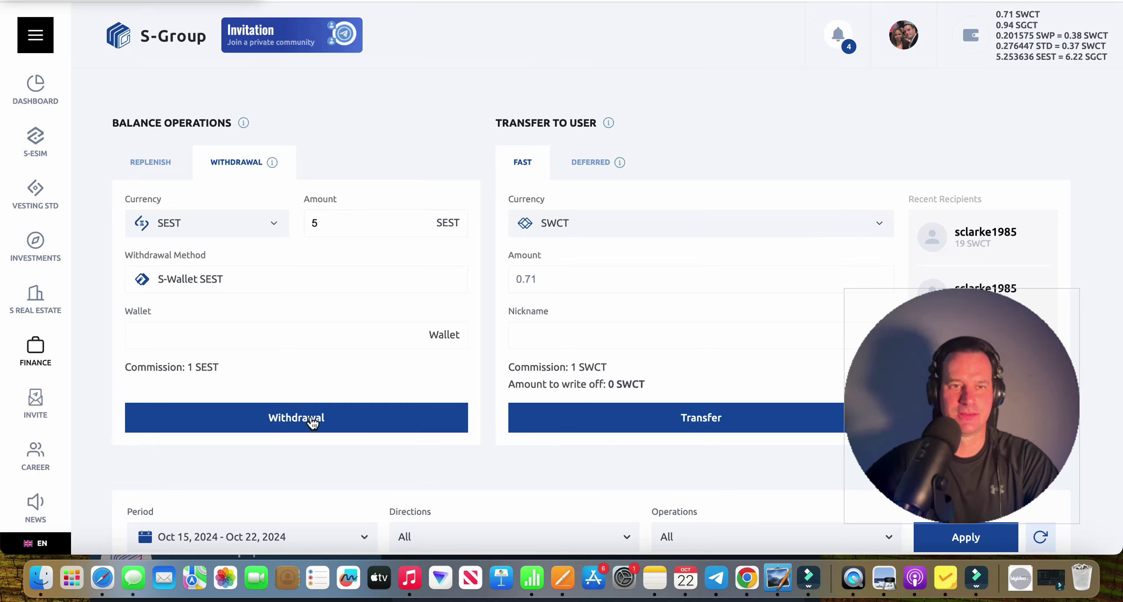
click(190, 325)
key(super+v)
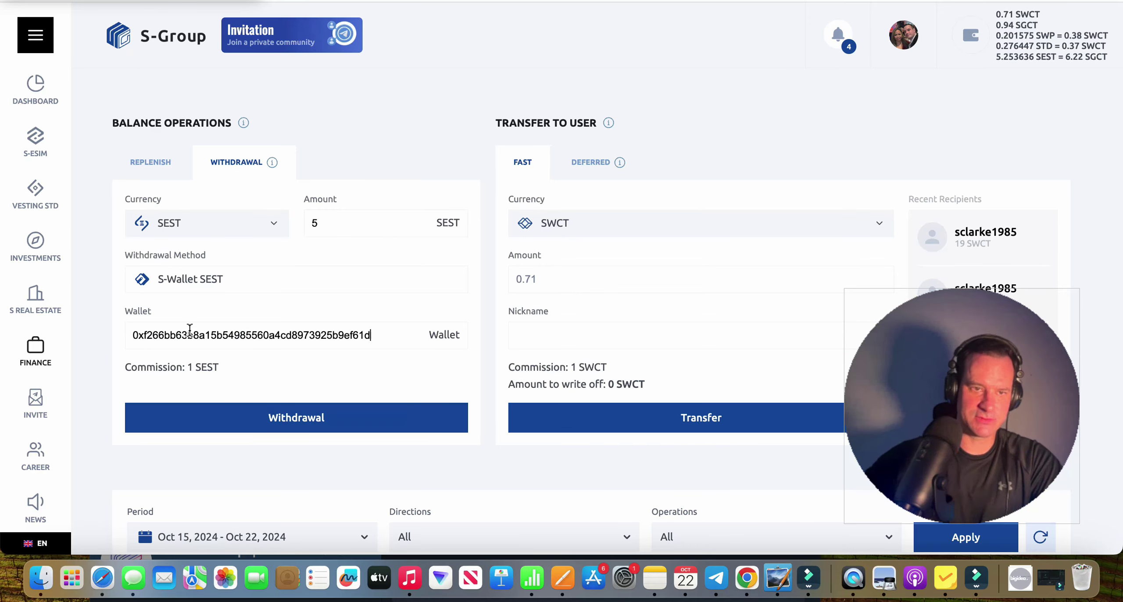
Step: Submit the 5 SEST withdrawal and request a confirmation code from the Telegram bot
click(346, 421)
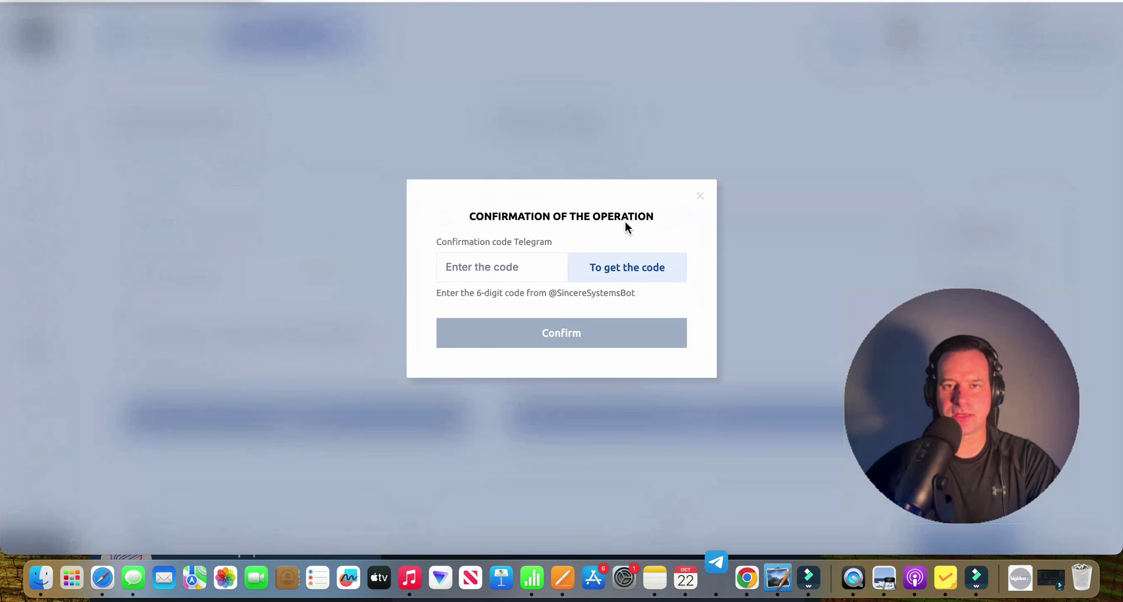
click(644, 274)
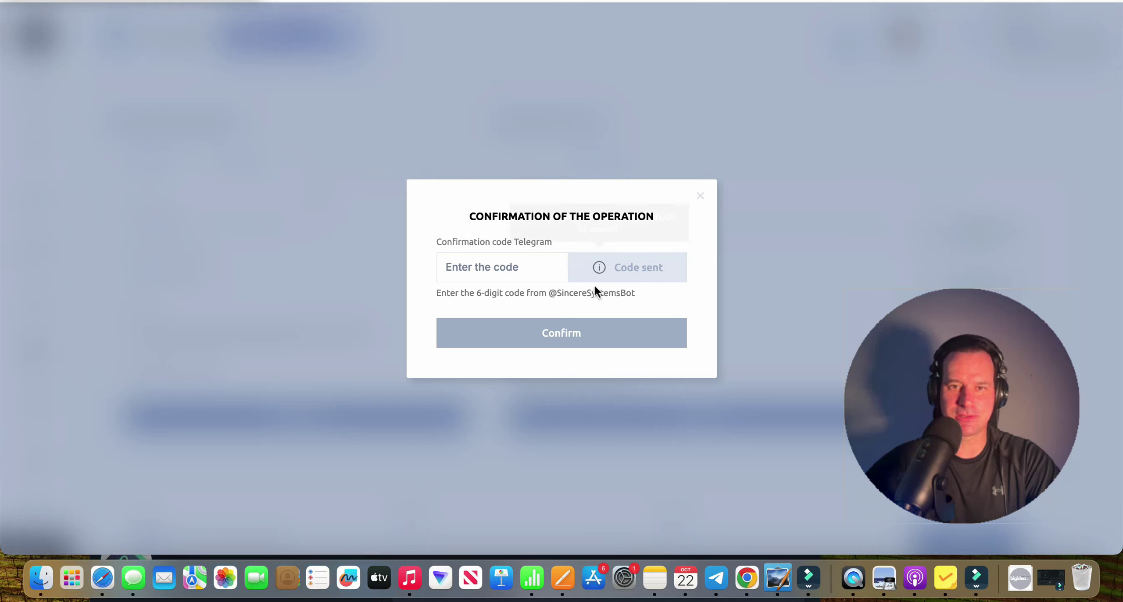